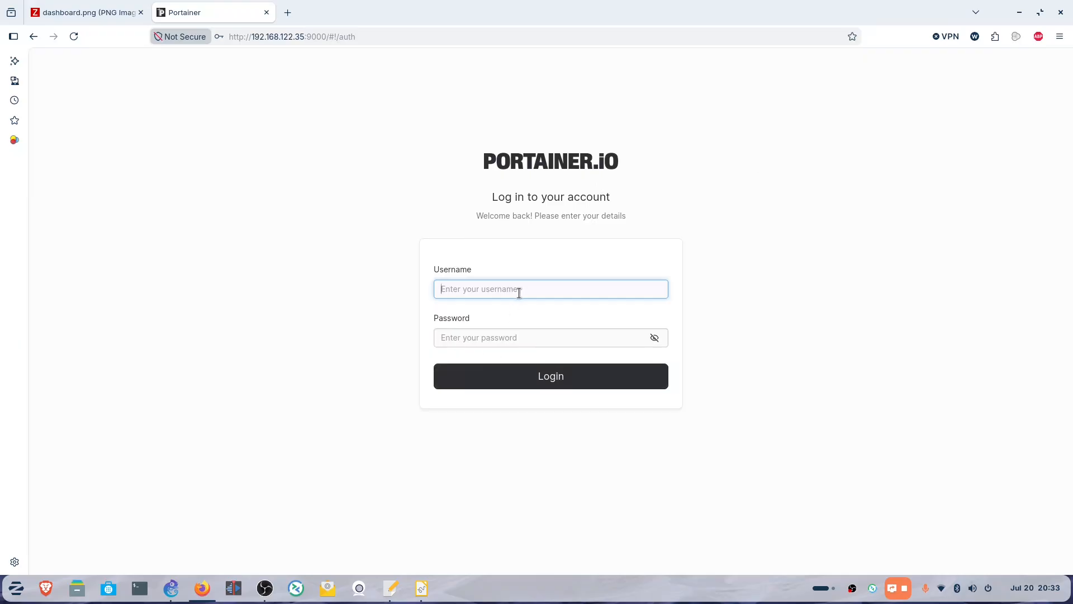
- Log in to Portainer as admin with the account password
type("admin")
key("Tab")
type("●●●●●●●●●●●")
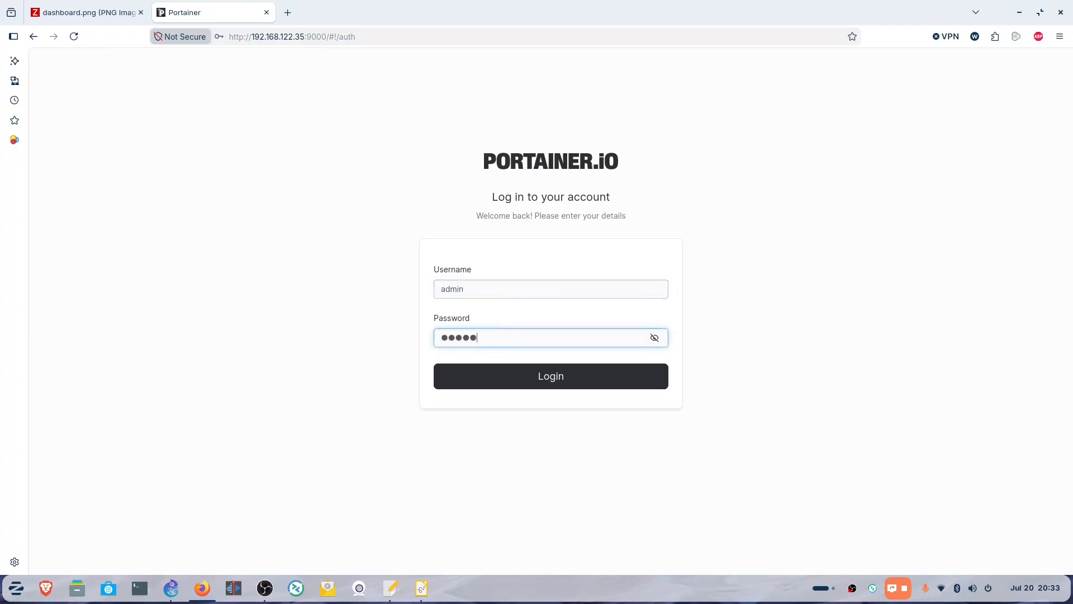
type("●●●●●●●●●●●")
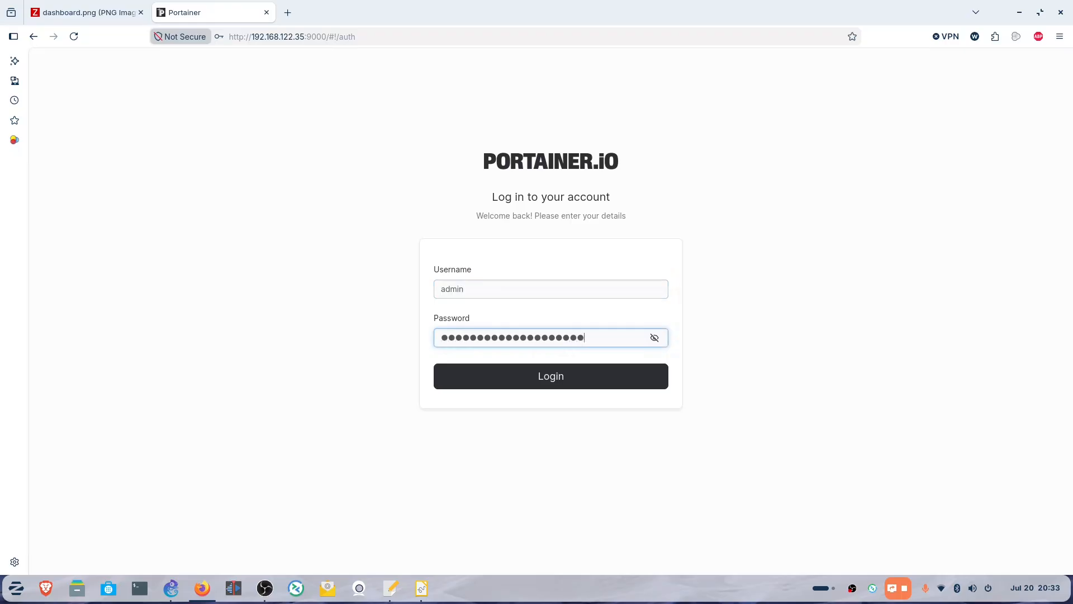
key("Return")
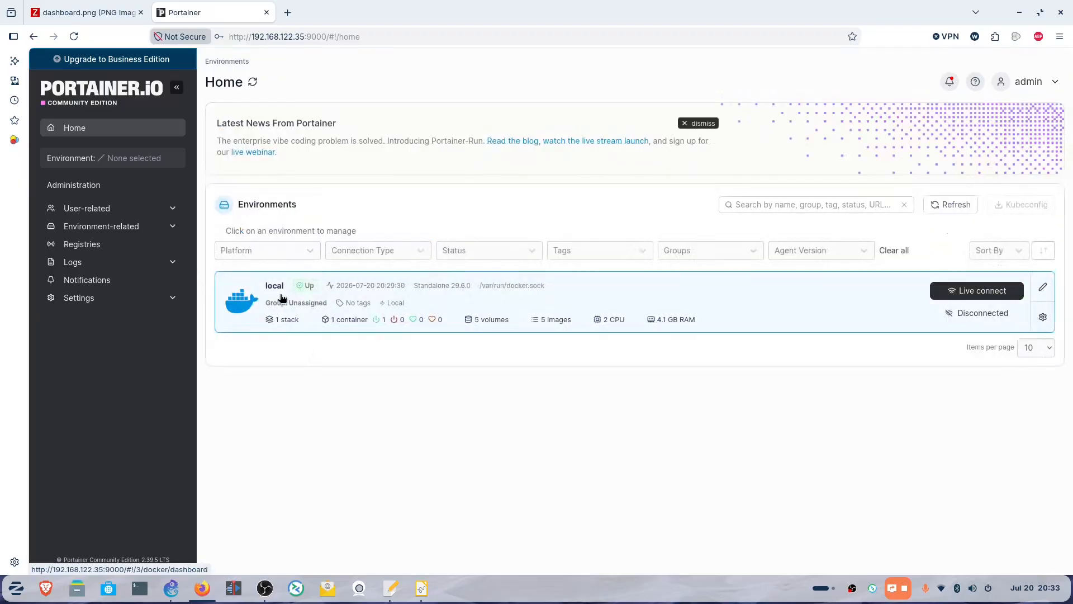
- In the local environment, start creating a stack named zabbix with the web editor as build method
left_click(318, 312)
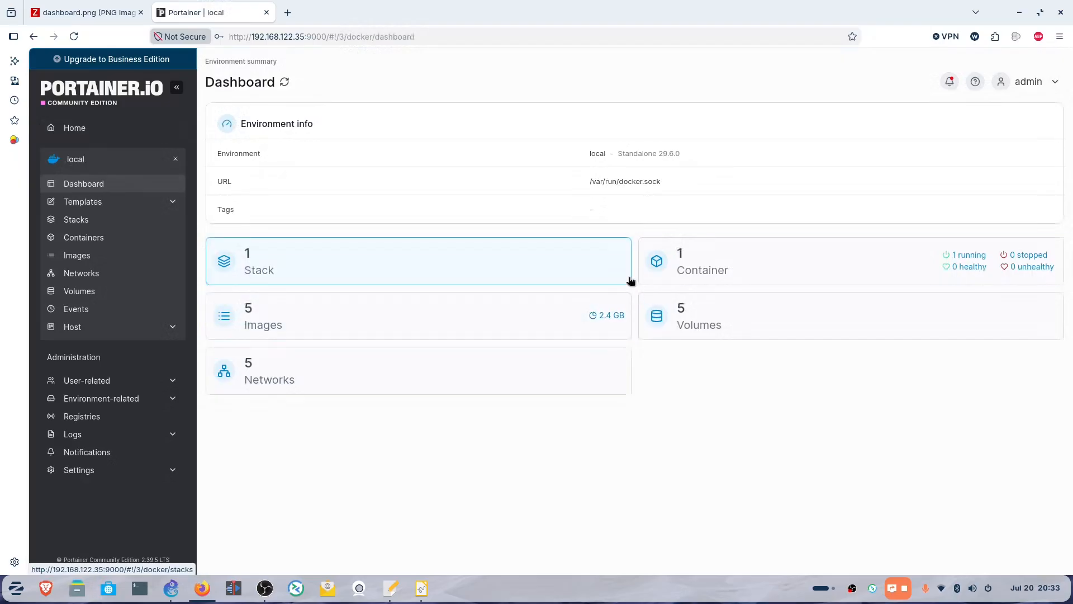
left_click(276, 267)
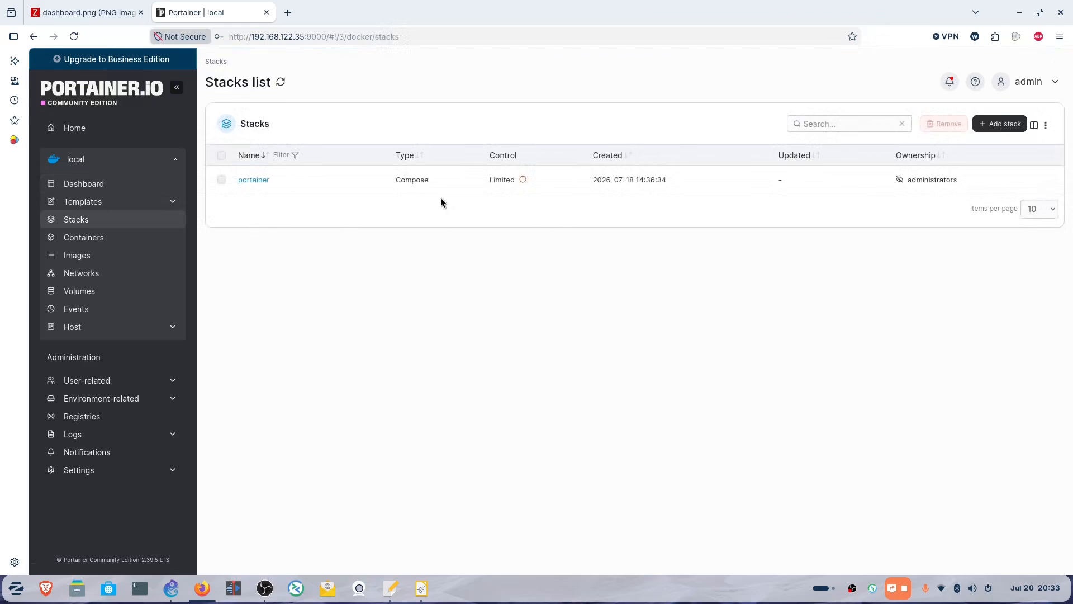
left_click(999, 125)
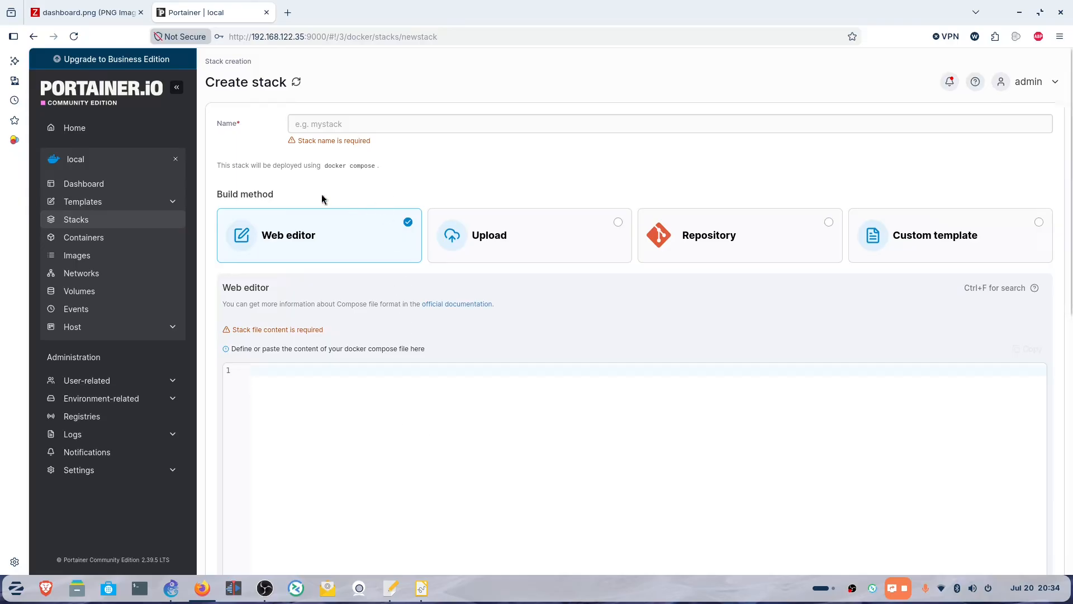
left_click(329, 123)
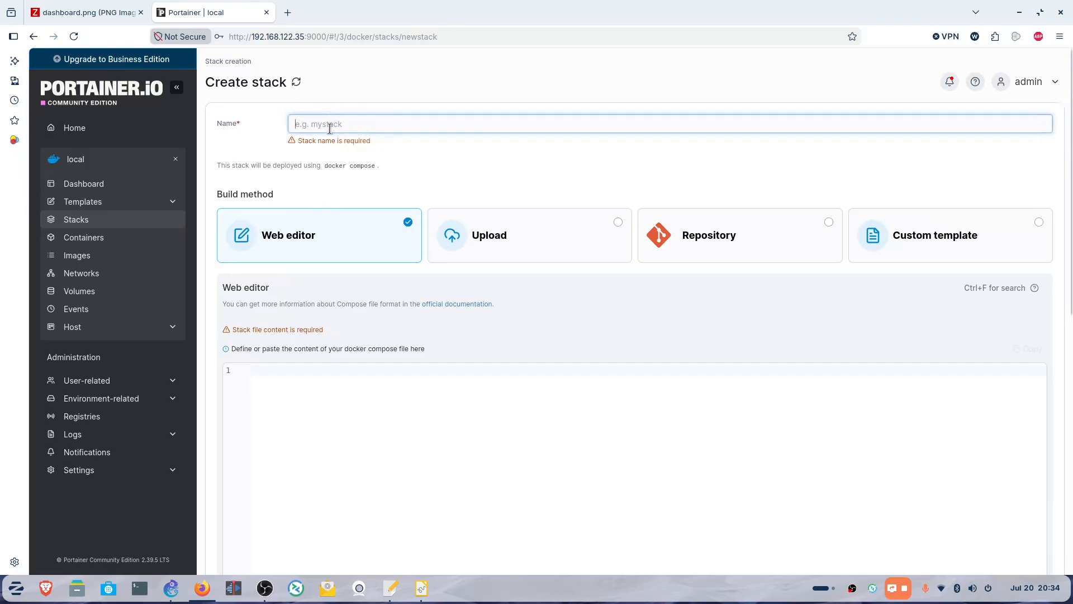
type("zabbix")
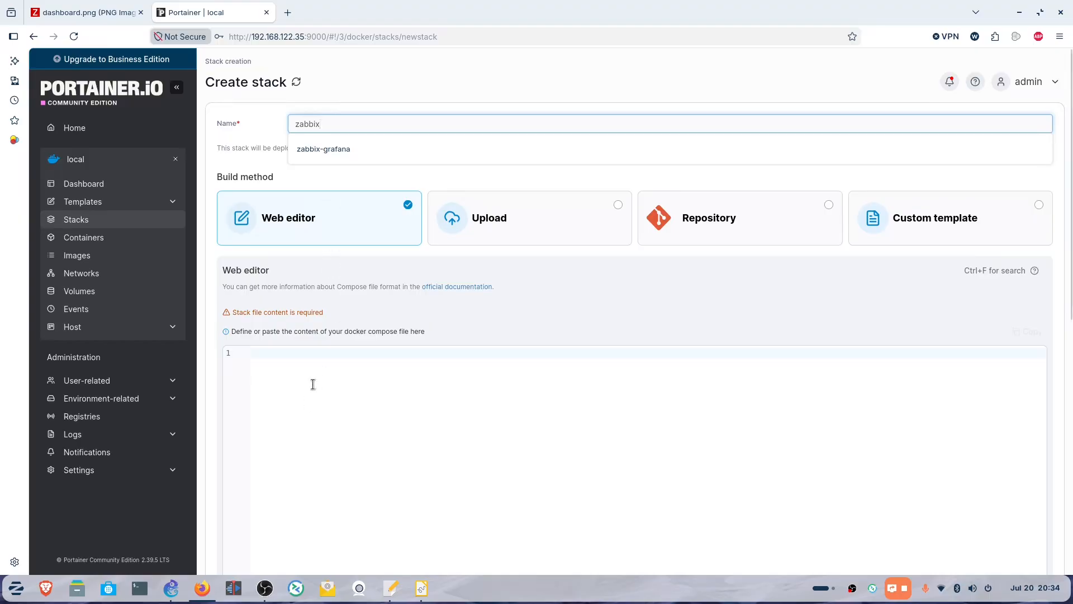
left_click(316, 359)
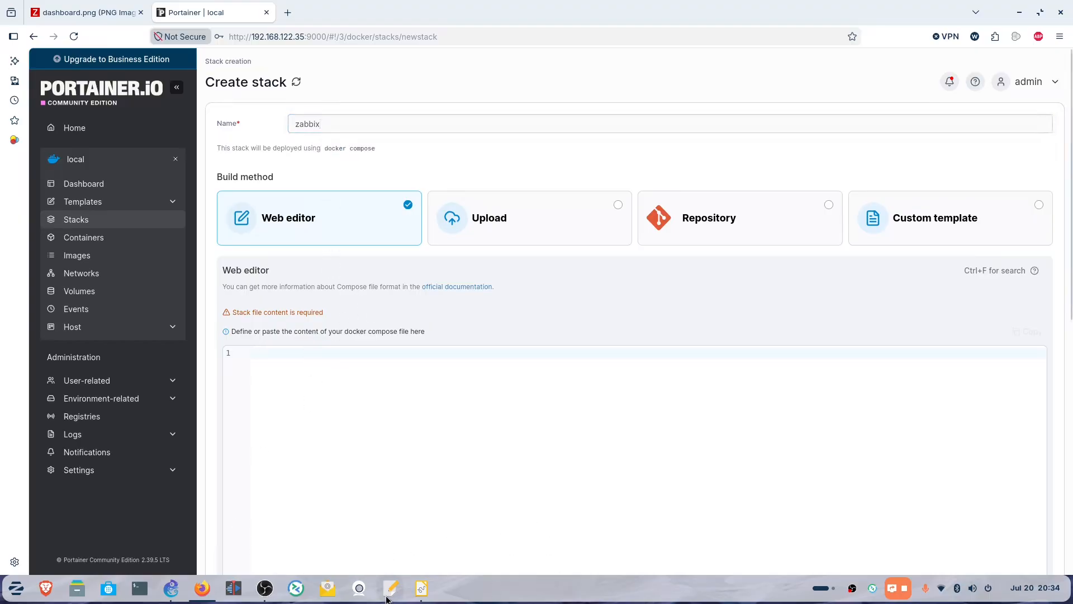
- Copy the services from zabbix-db through zabbix-web in the text editor draft and paste them into the stack's compose editor
mouse_move(390, 597)
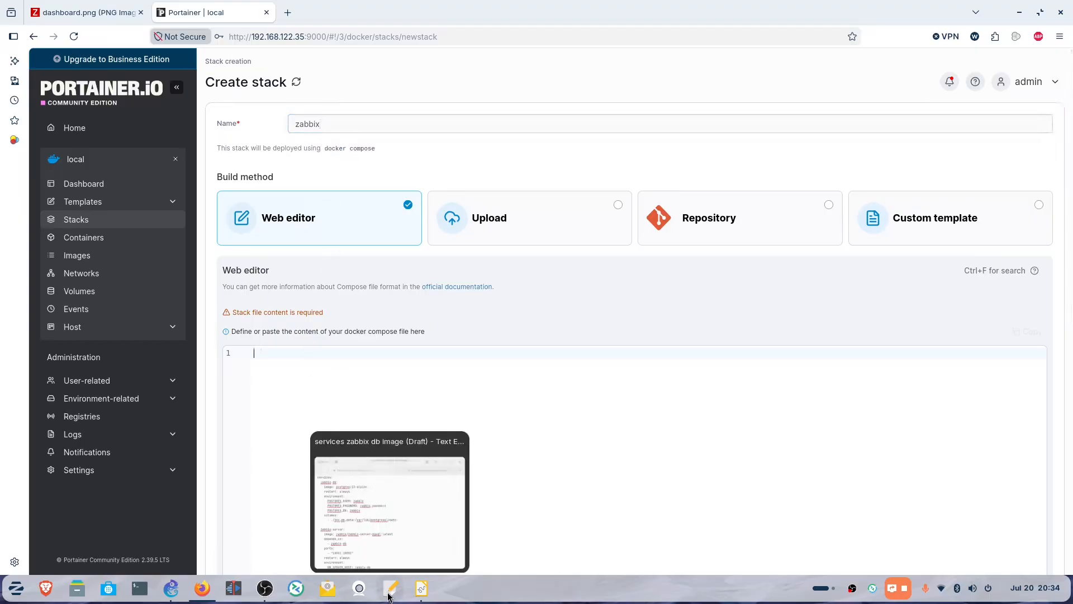
left_click(389, 596)
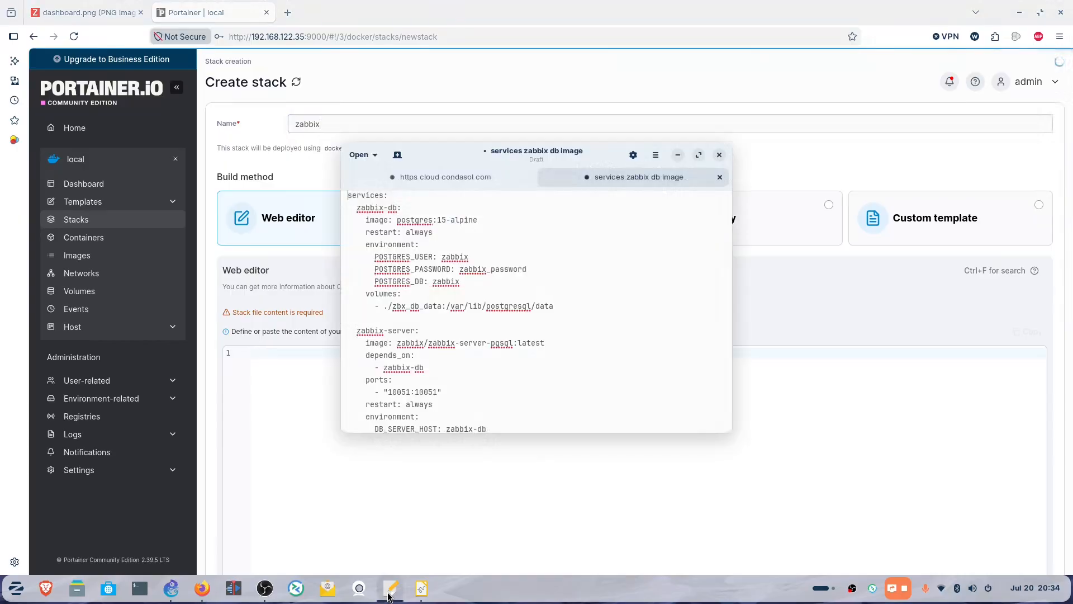
scroll(489, 377, "down", 4)
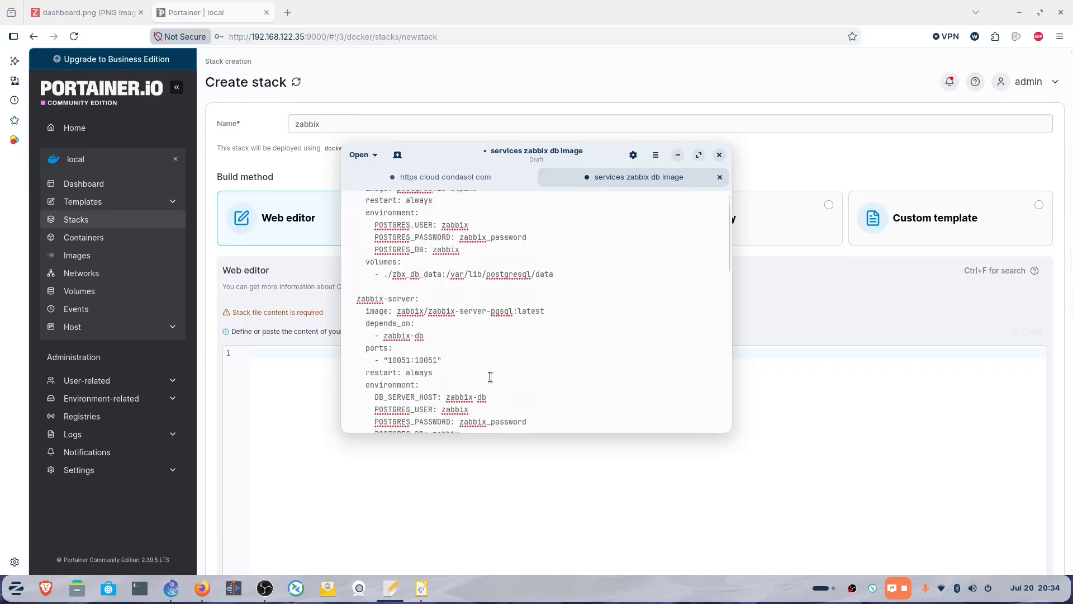
scroll(489, 378, "down", 5)
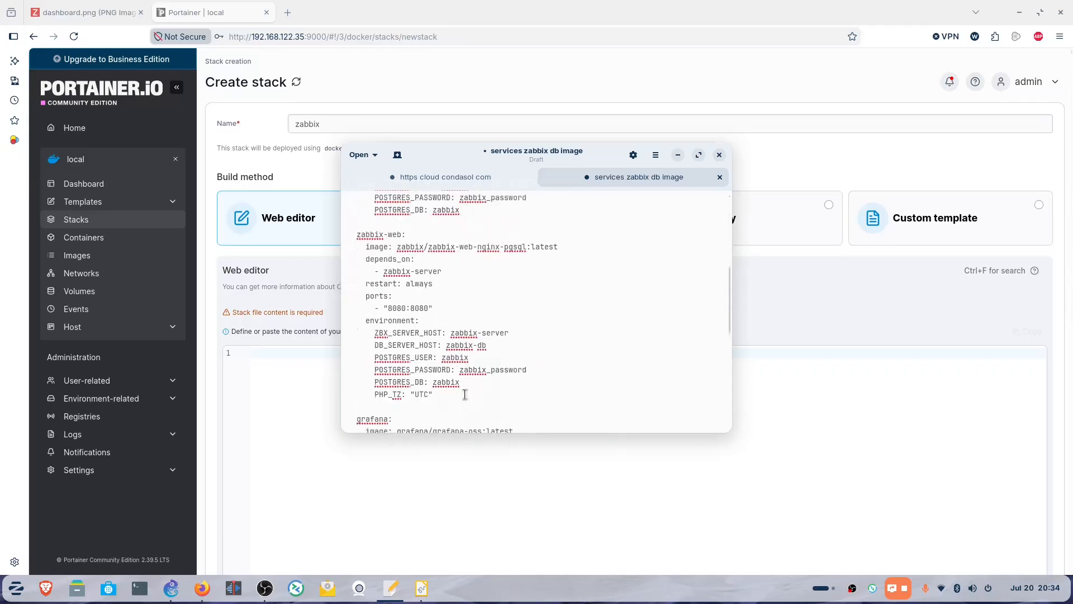
left_click_drag(460, 404, 342, 196)
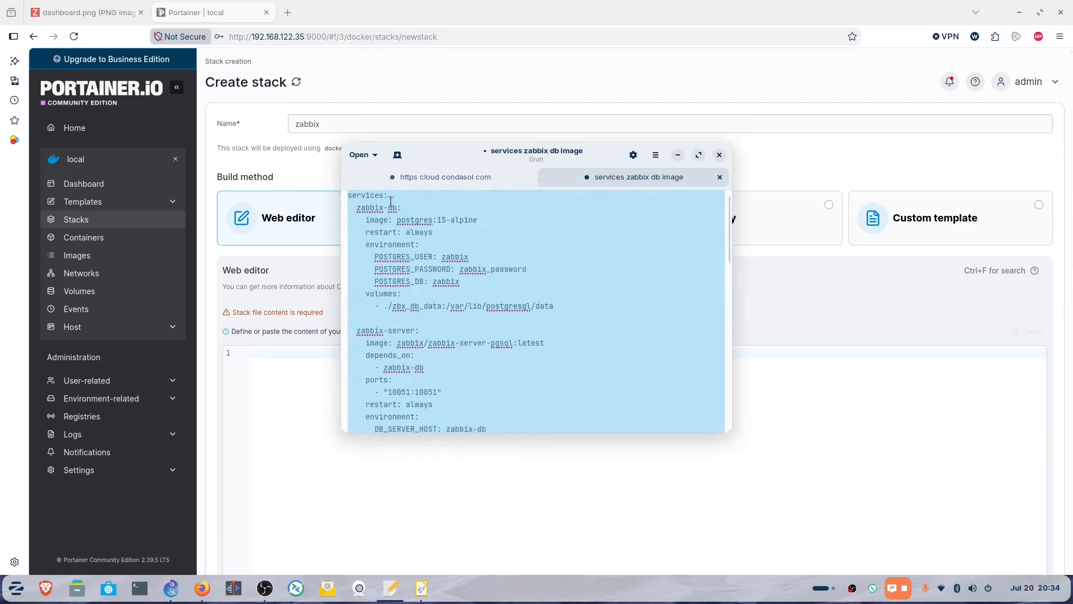
right_click(366, 211)
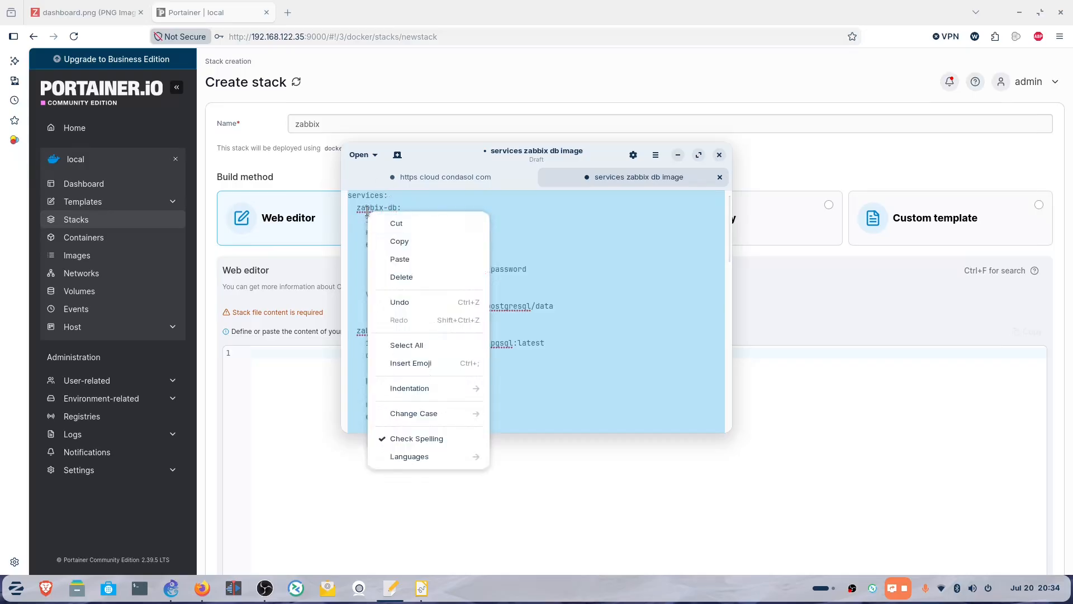
left_click(430, 252)
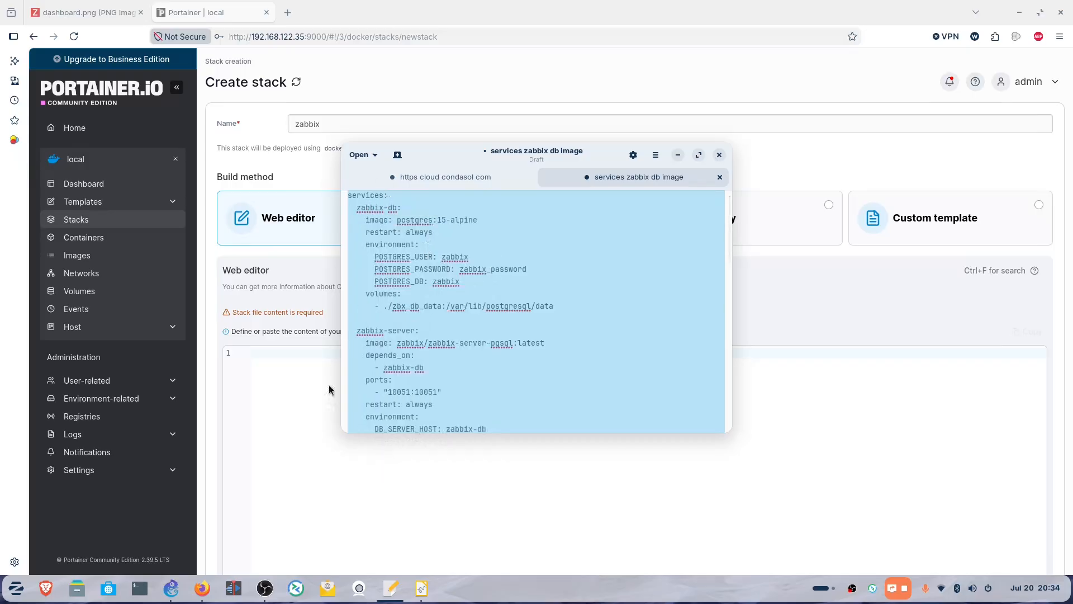
left_click(283, 434)
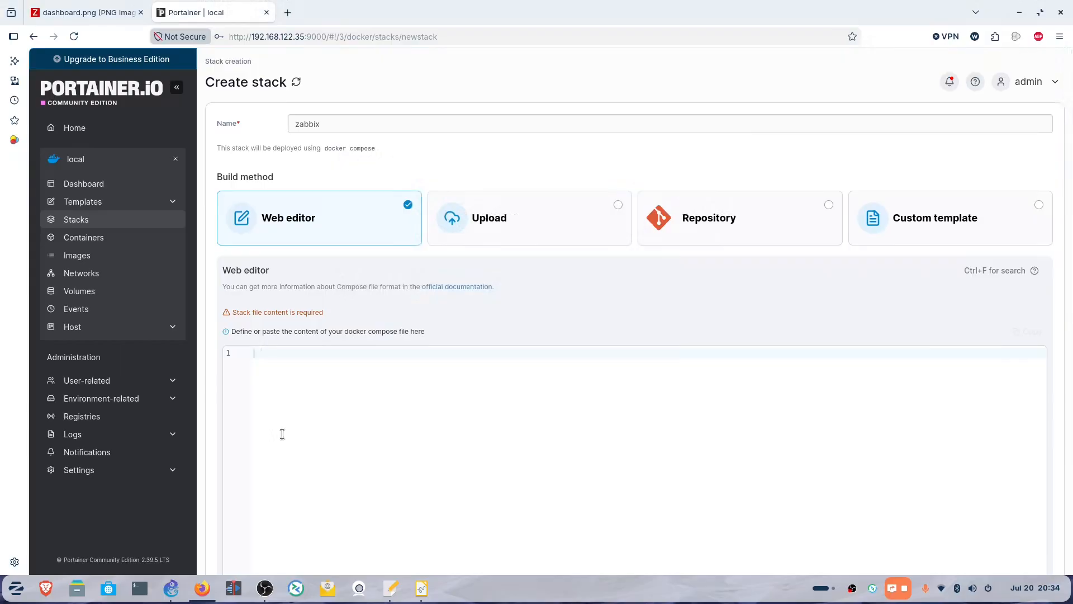
key("ctrl+v")
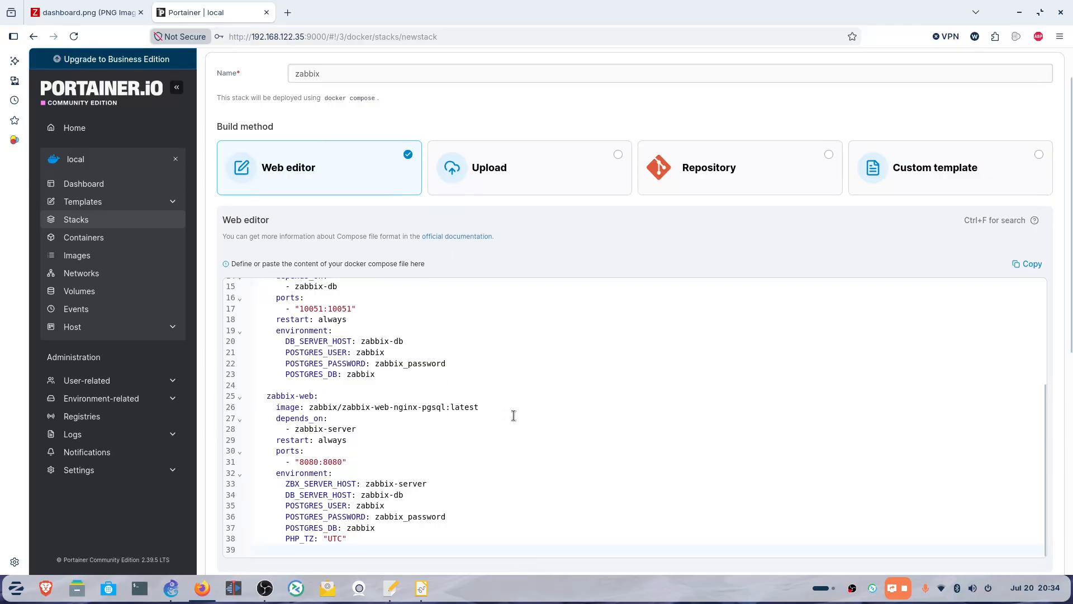
- Review the pasted compose definition and deploy the zabbix stack
scroll(514, 415, "down", 5)
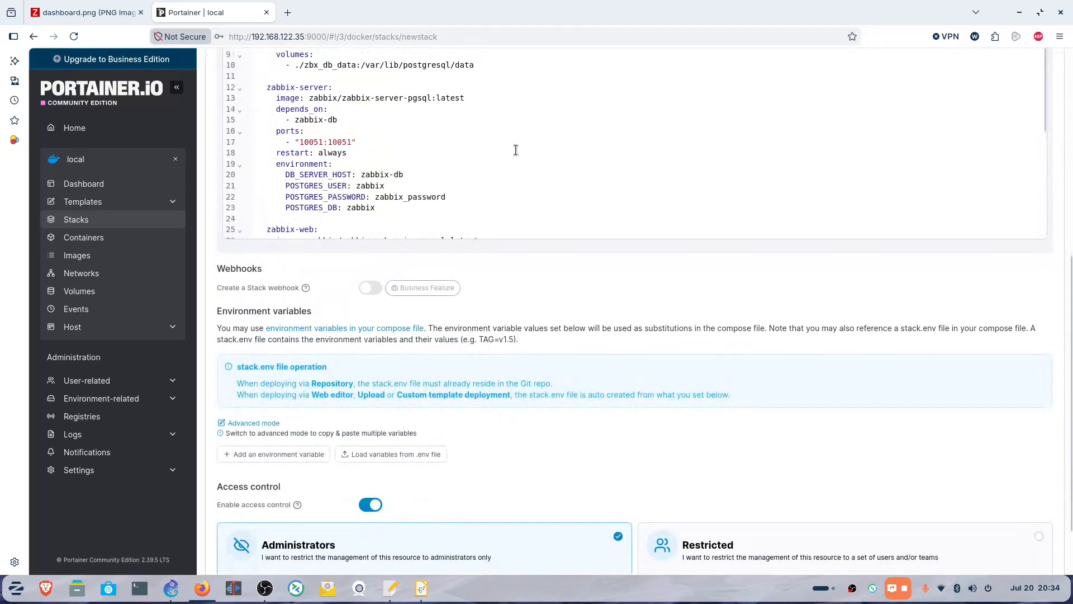
scroll(516, 149, "up", 5)
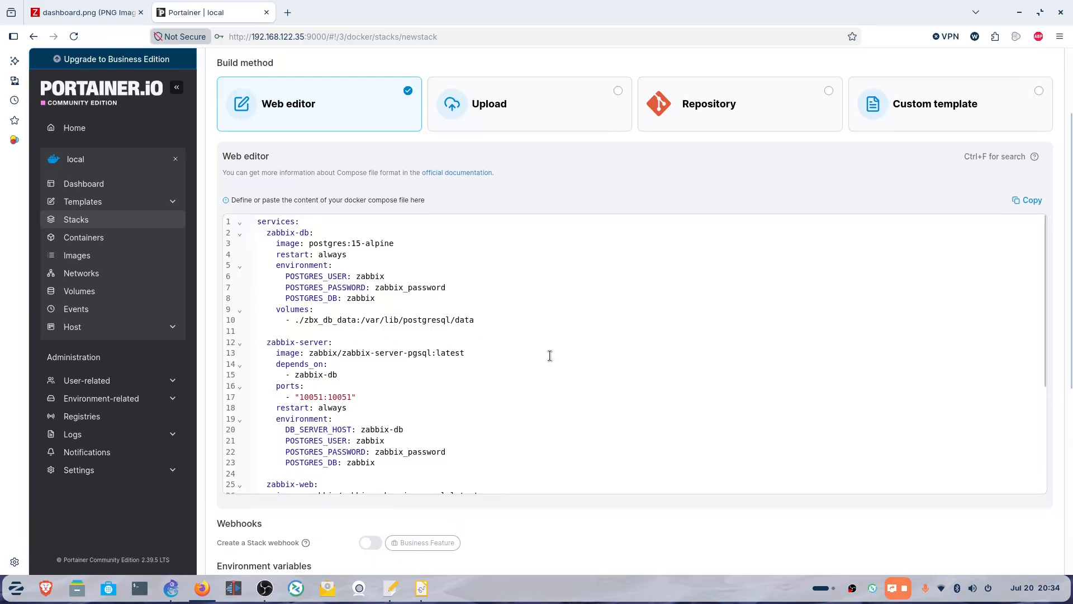
scroll(548, 354, "down", 3)
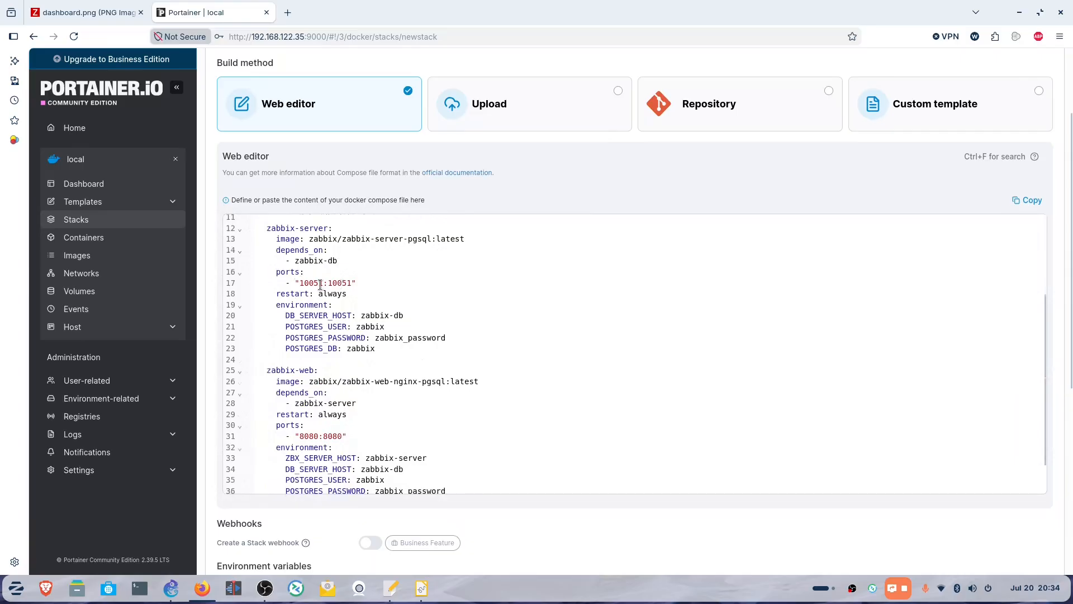
scroll(502, 292, "down", 2)
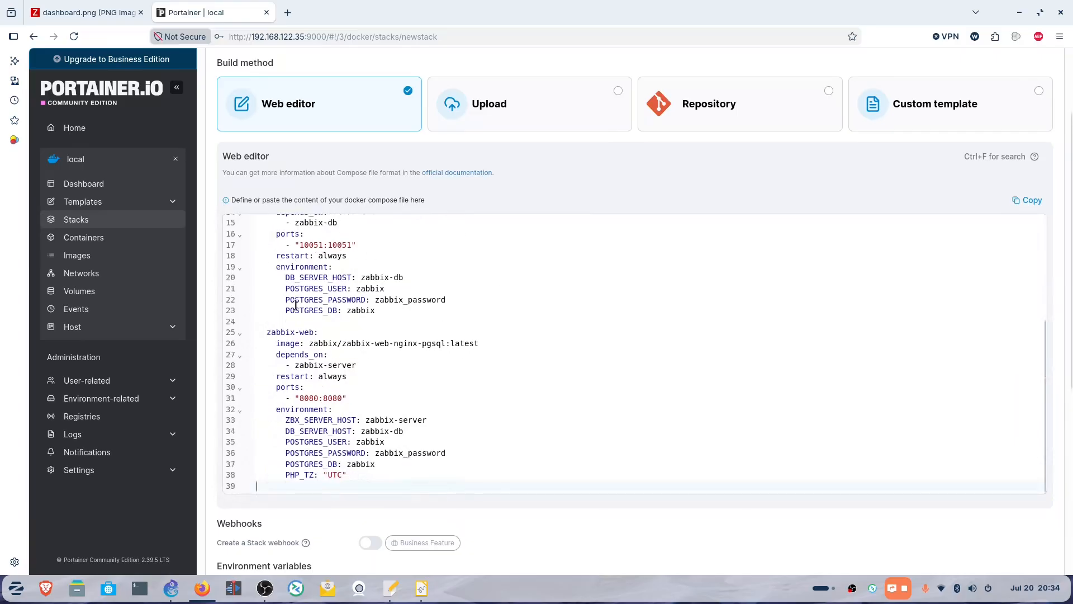
scroll(446, 351, "down", 1)
scroll(447, 351, "down", 2)
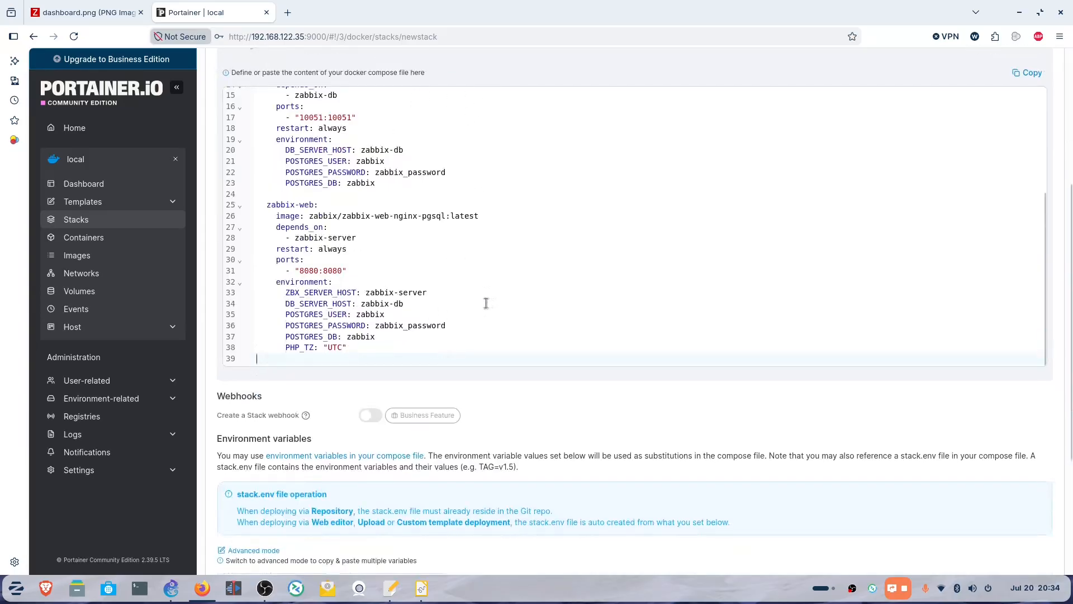
scroll(555, 282, "down", 4)
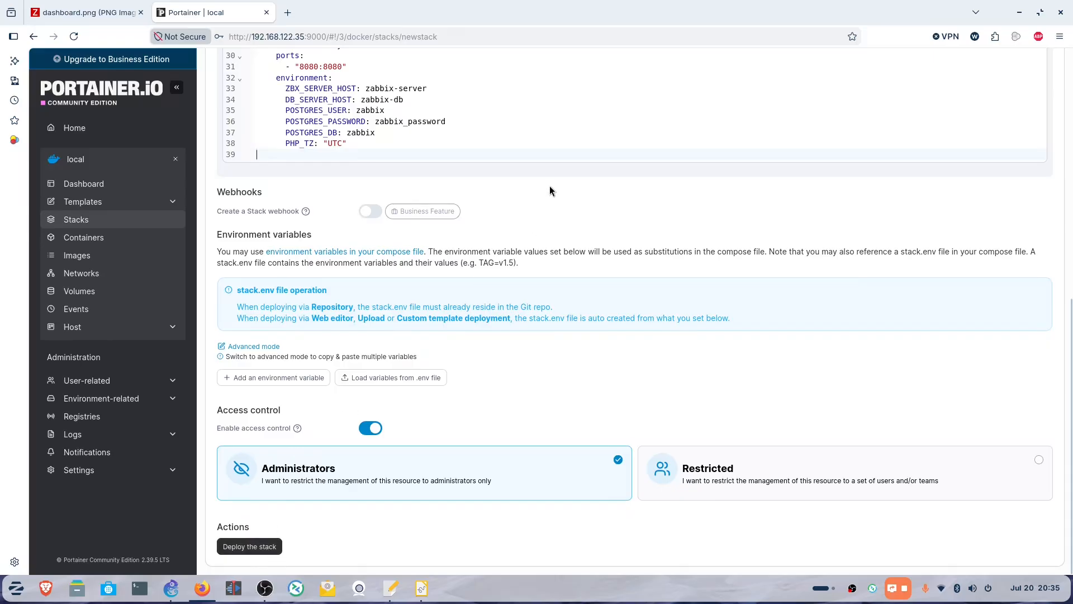
left_click(260, 545)
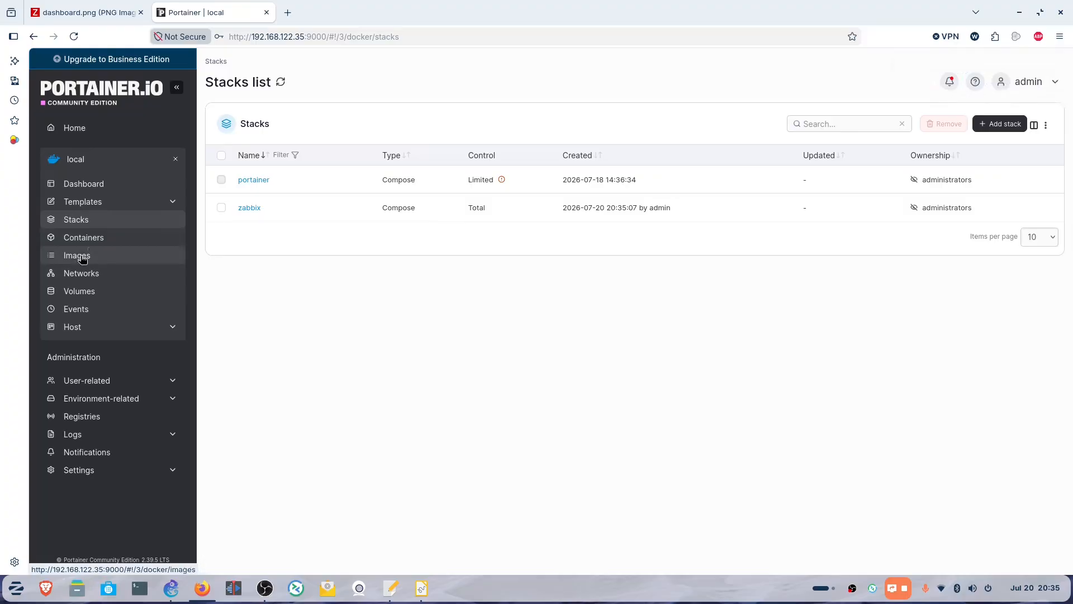
- Remove the unused grafana/grafana-oss:latest image from the local environment
left_click(80, 256)
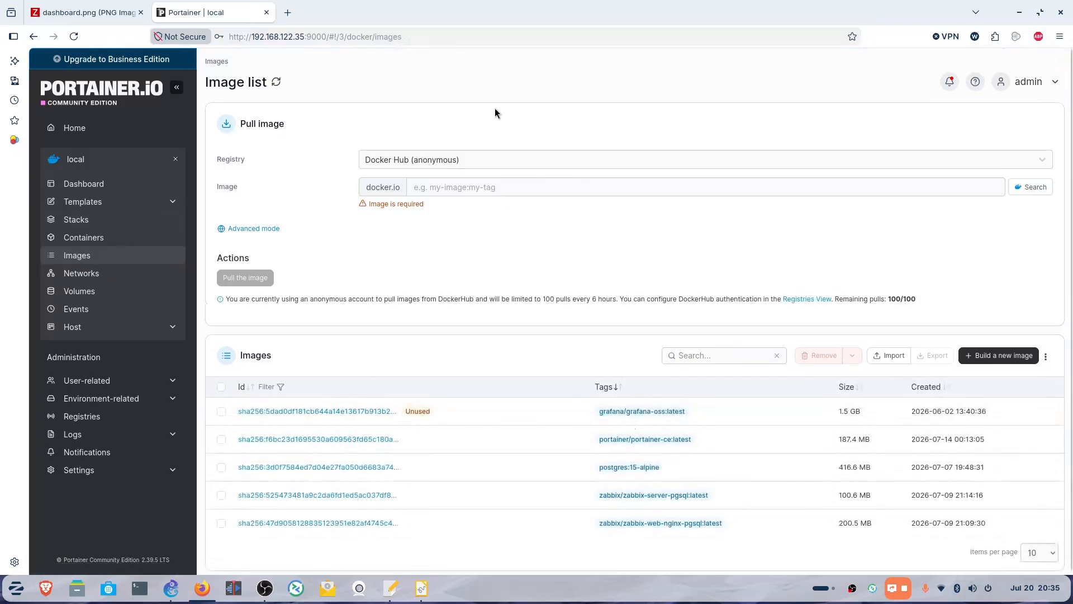
left_click(221, 411)
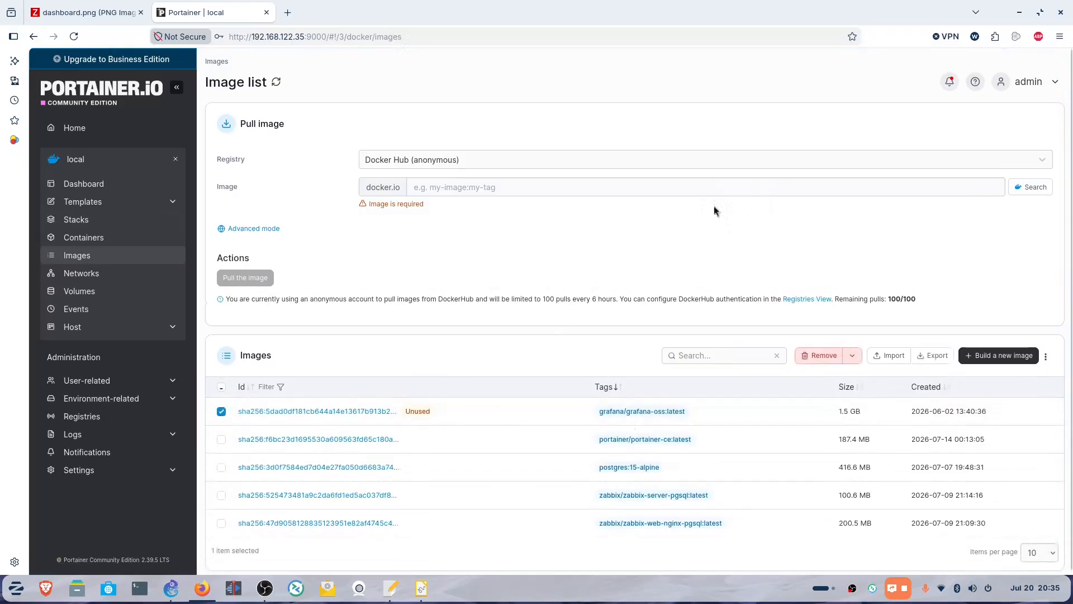
left_click(821, 358)
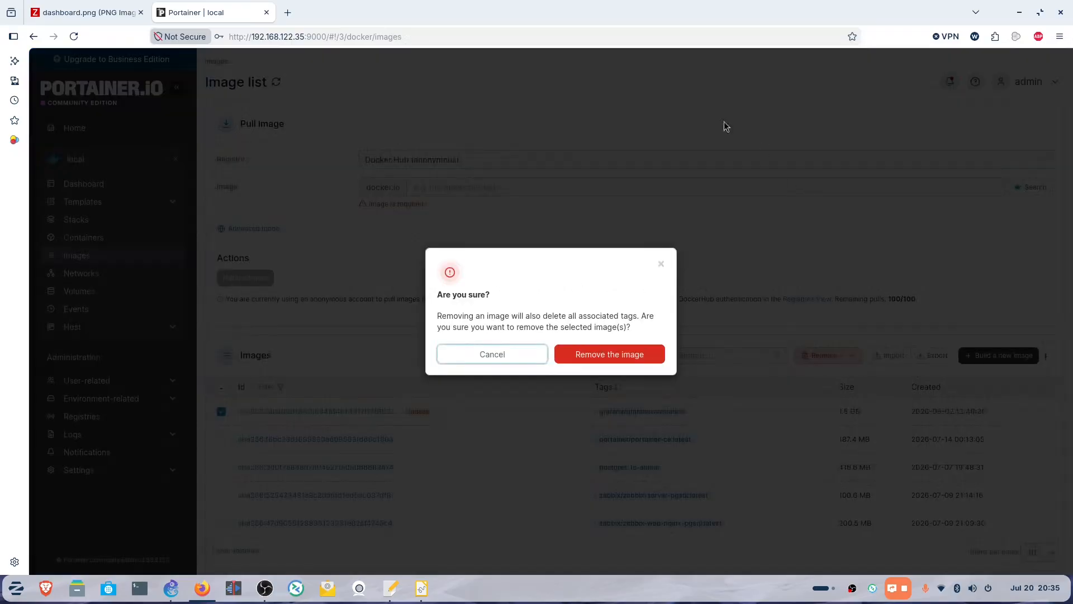
left_click(607, 357)
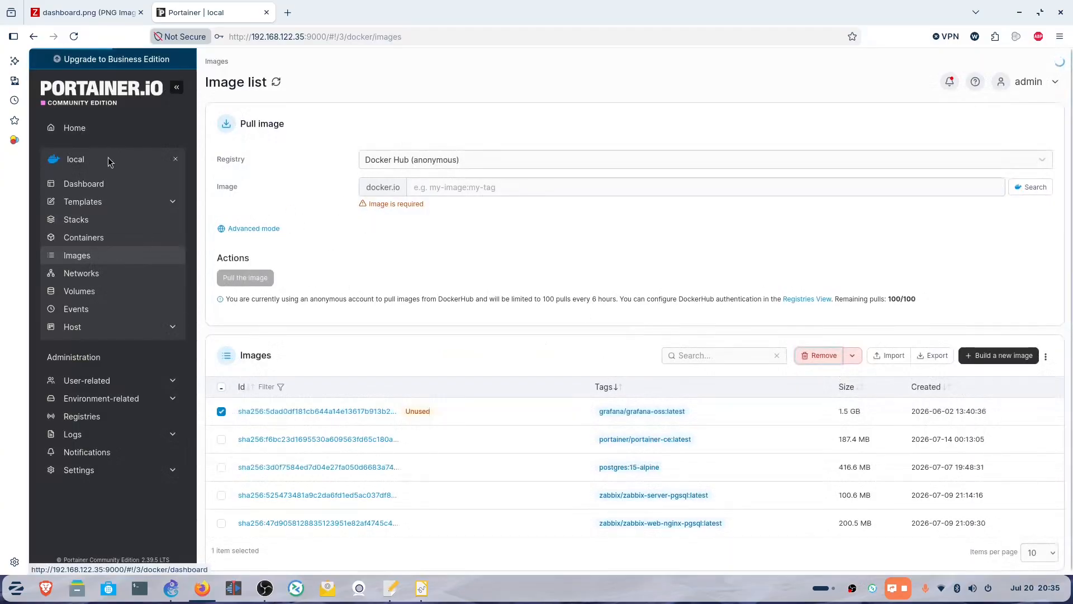
- Open the zabbix stack's details to check its containers and published ports
left_click(77, 220)
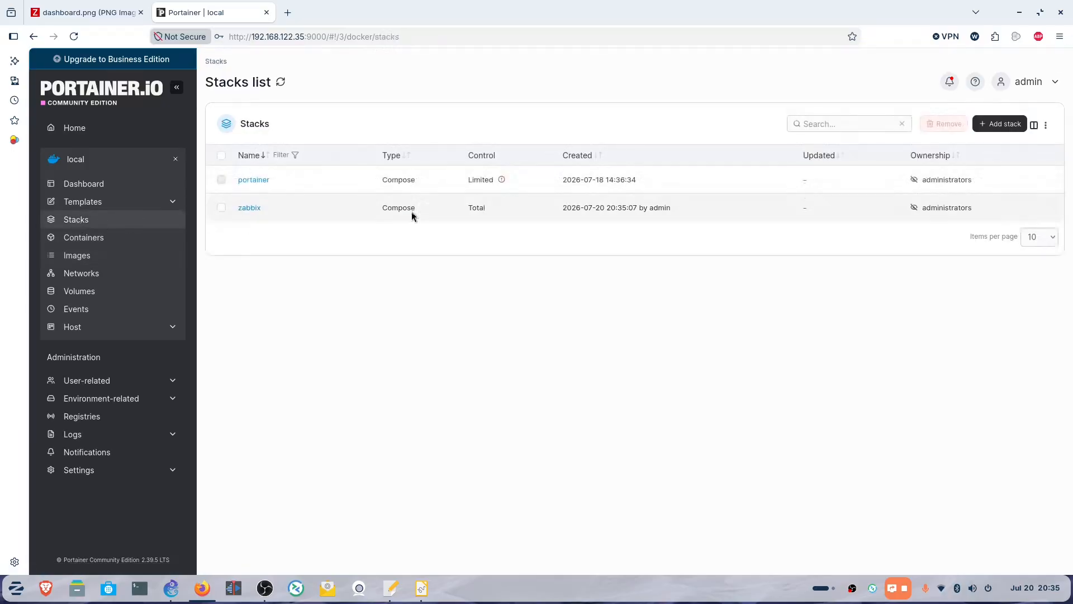
left_click(248, 208)
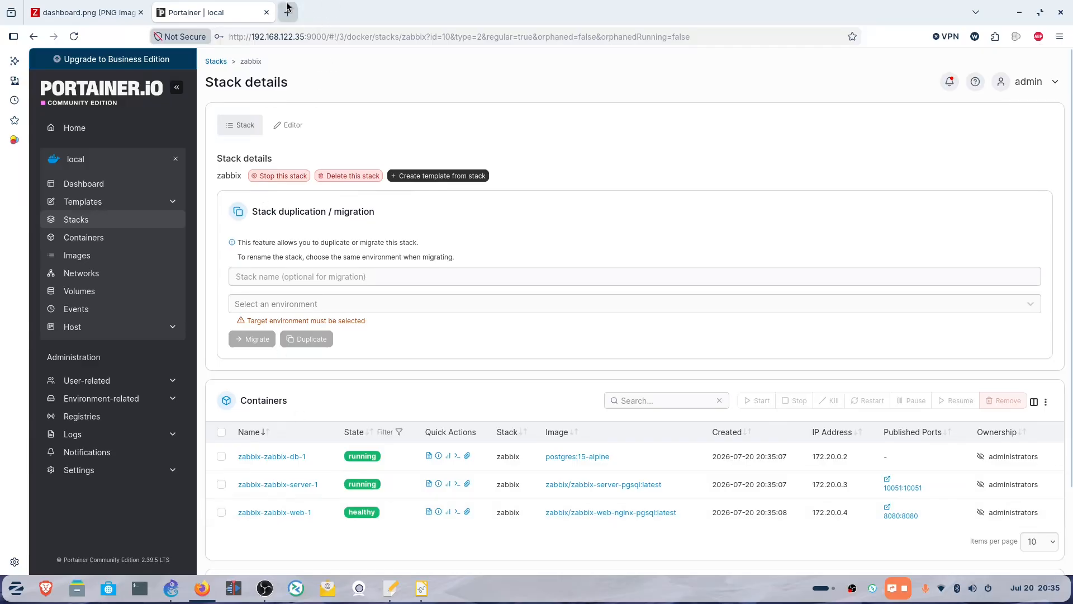
left_click_drag(305, 38, 229, 38)
right_click(250, 39)
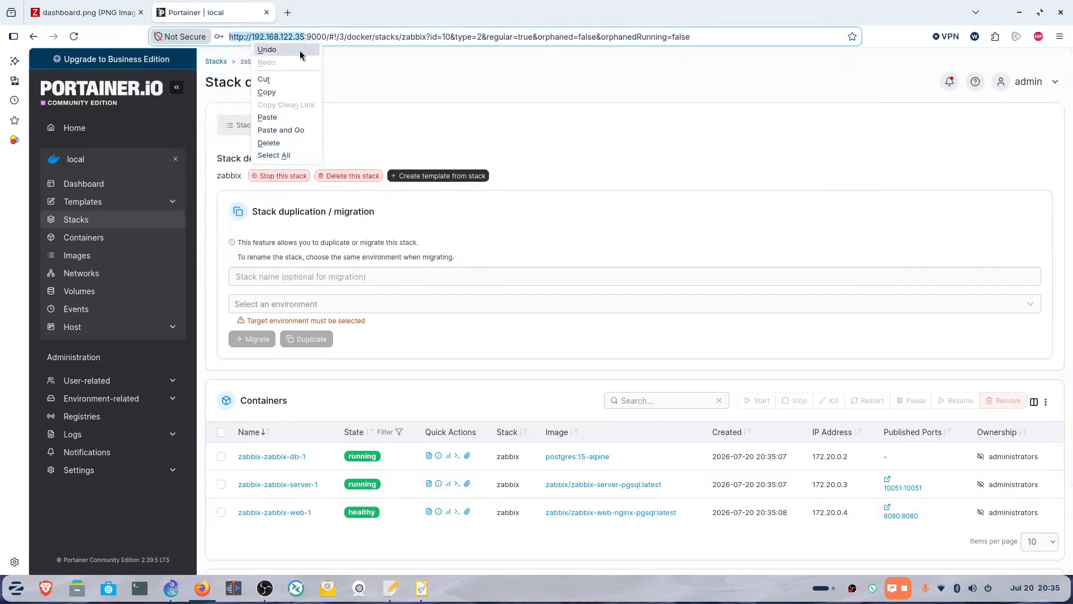
left_click(295, 94)
left_click(288, 12)
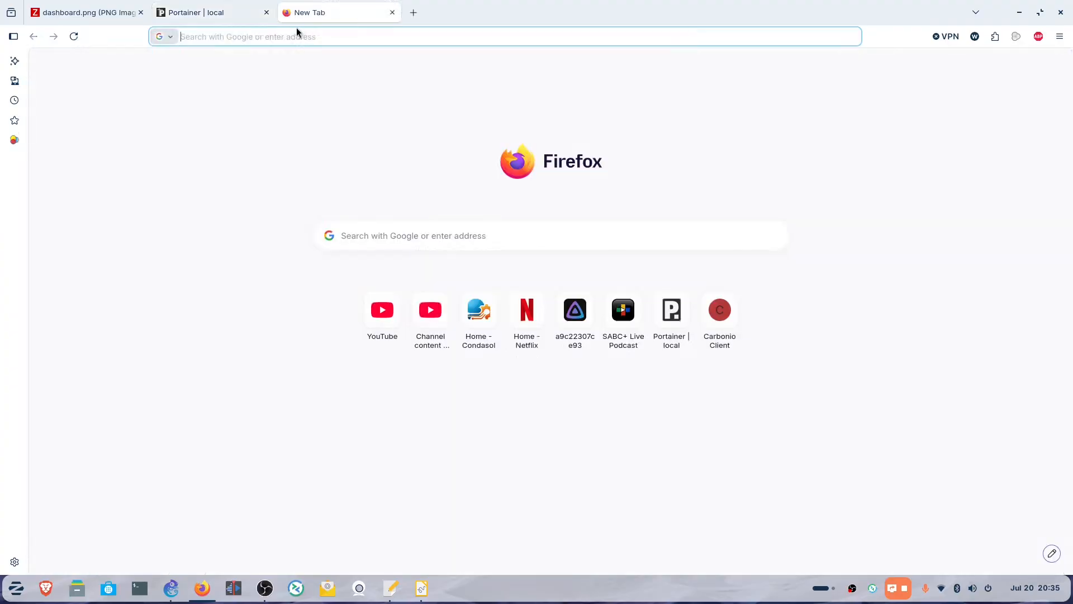
left_click(303, 36)
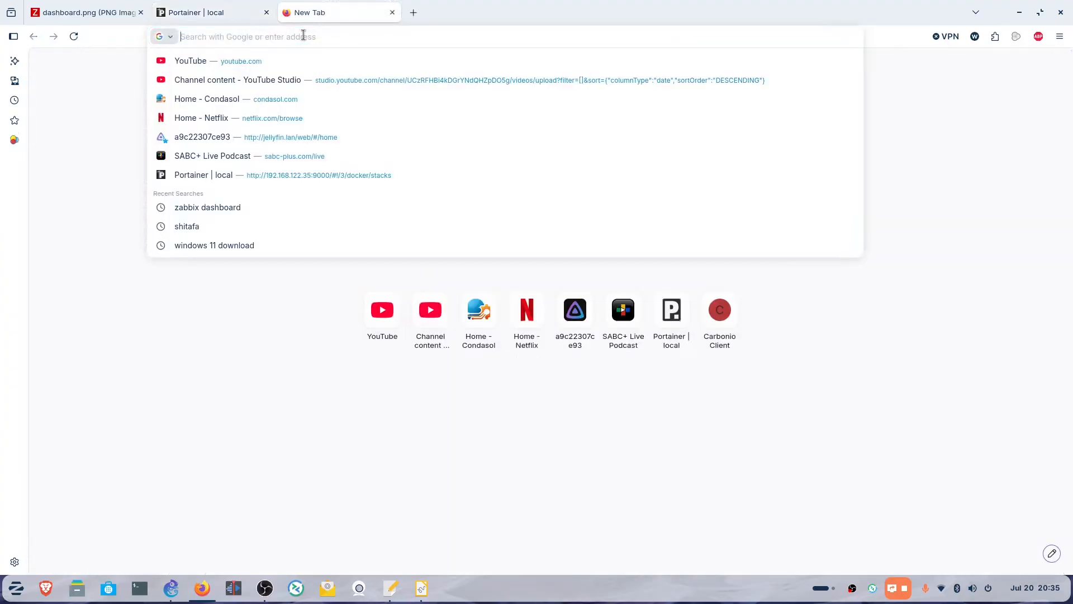
key("ctrl+v")
type(":808")
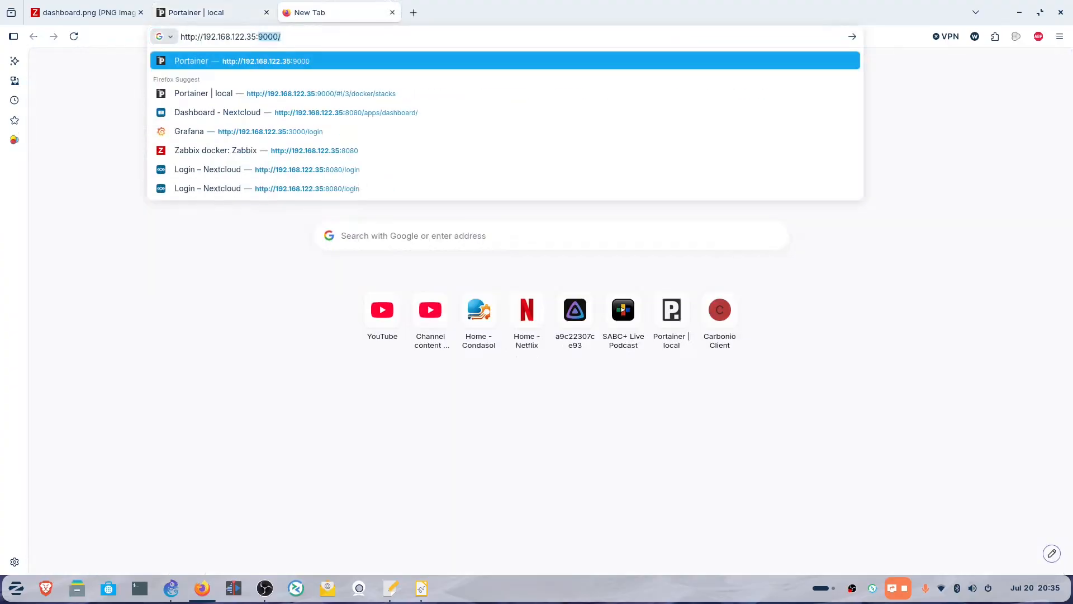
key("Return")
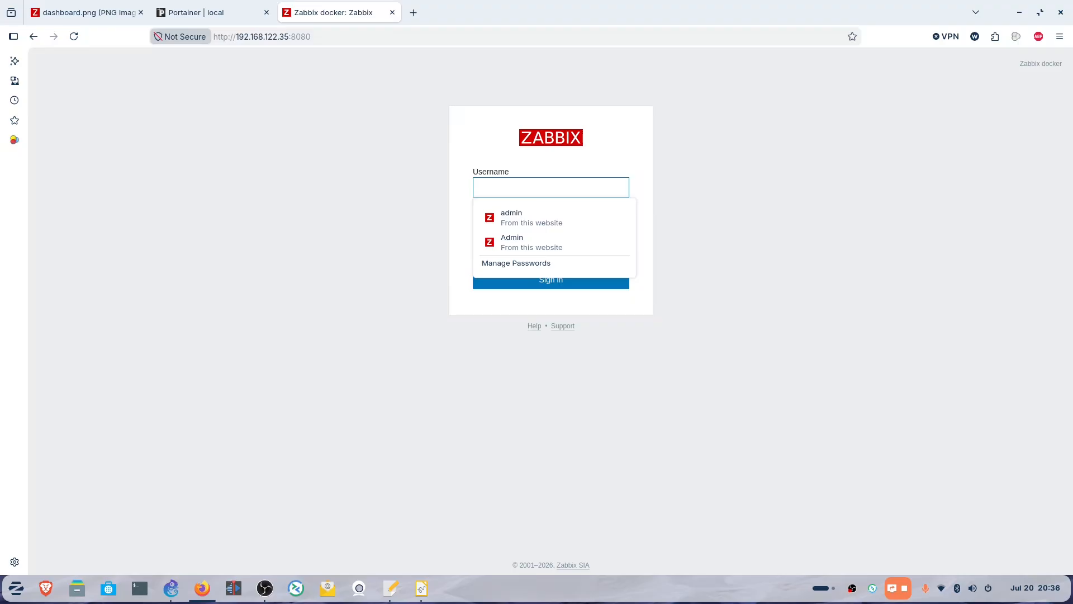
left_click(525, 242)
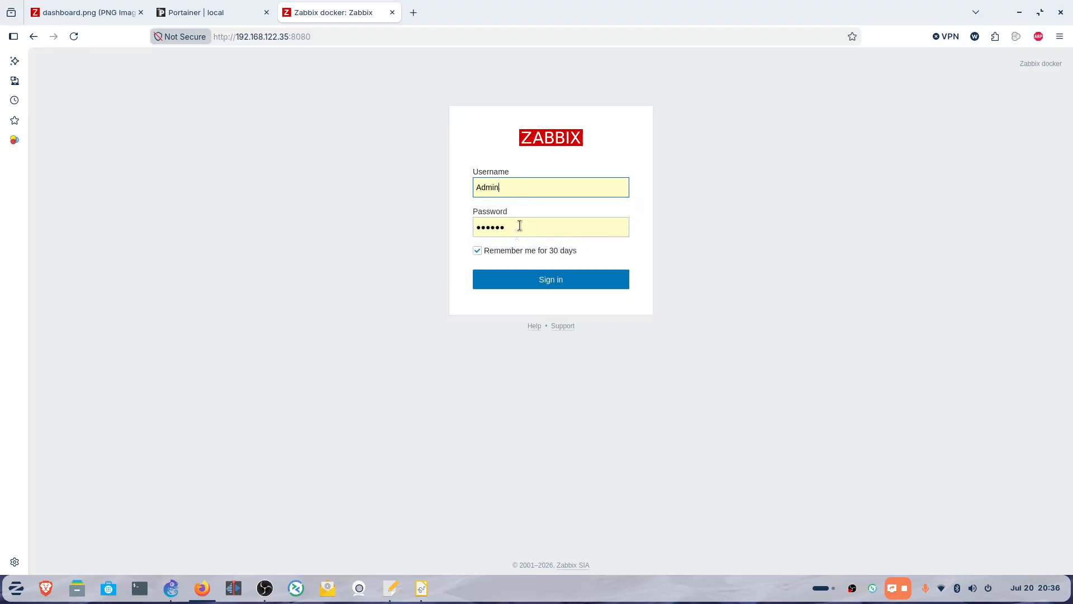
left_click(538, 285)
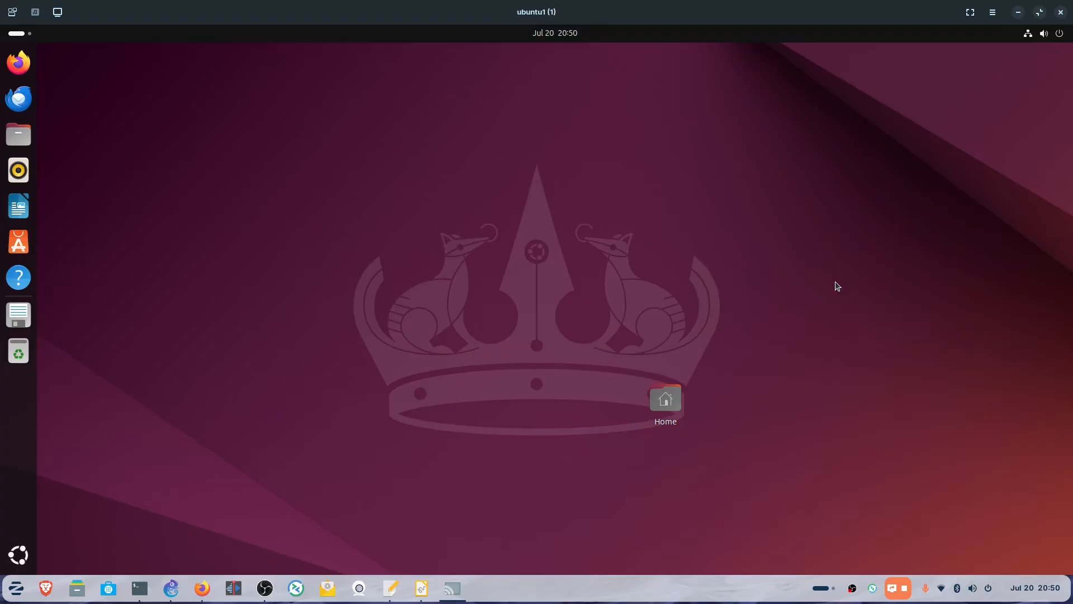
- Open a terminal on the ubuntu1 virtual machine and install the zabbix-agent package with sudo apt, authorising with the account password
left_click(18, 555)
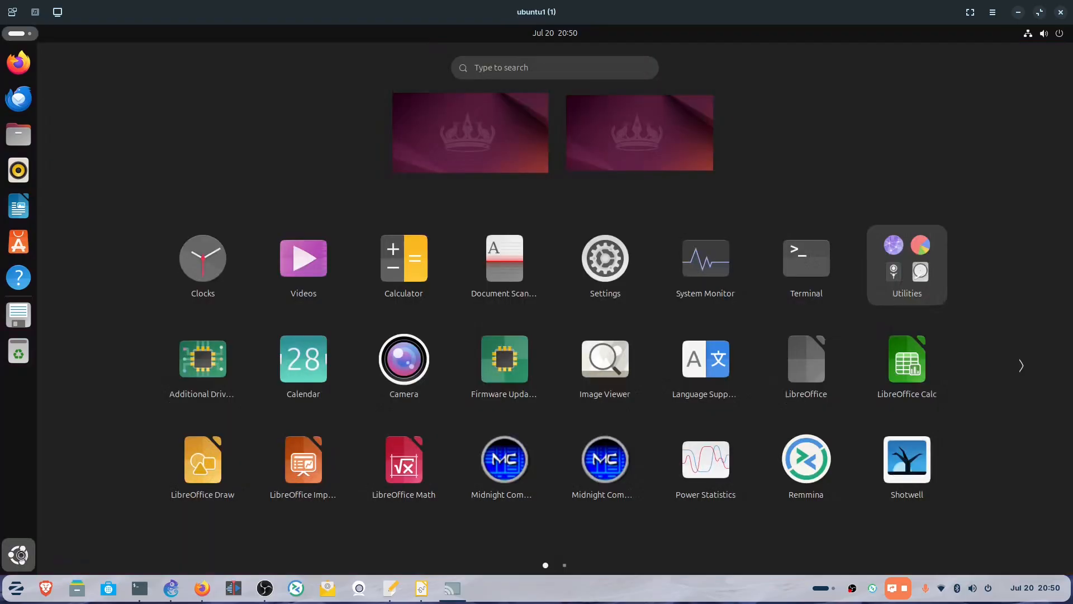
left_click(811, 261)
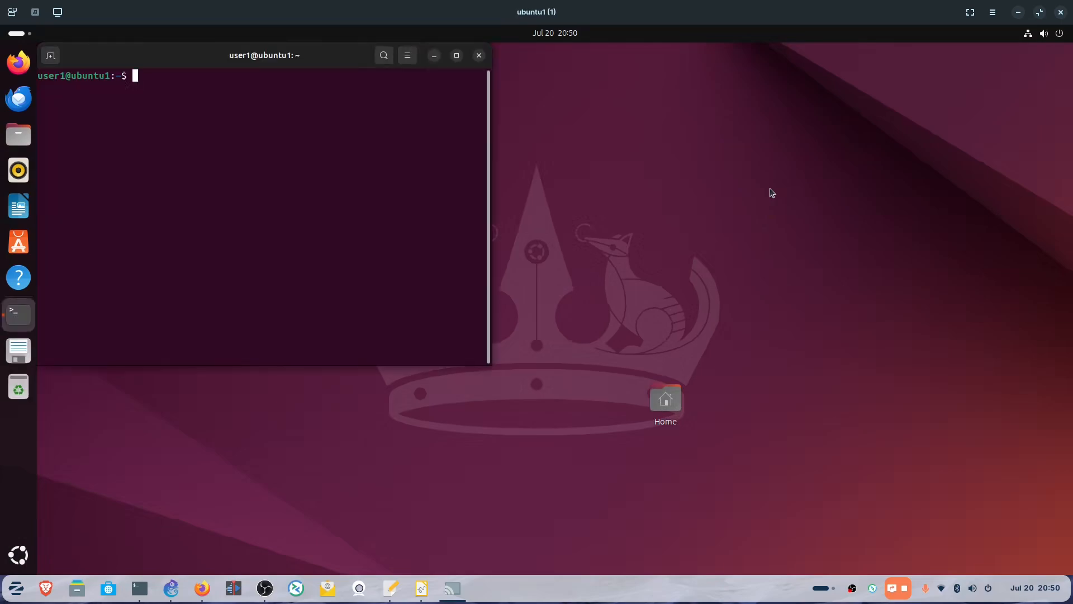
type("sudo apt install zabbix-a")
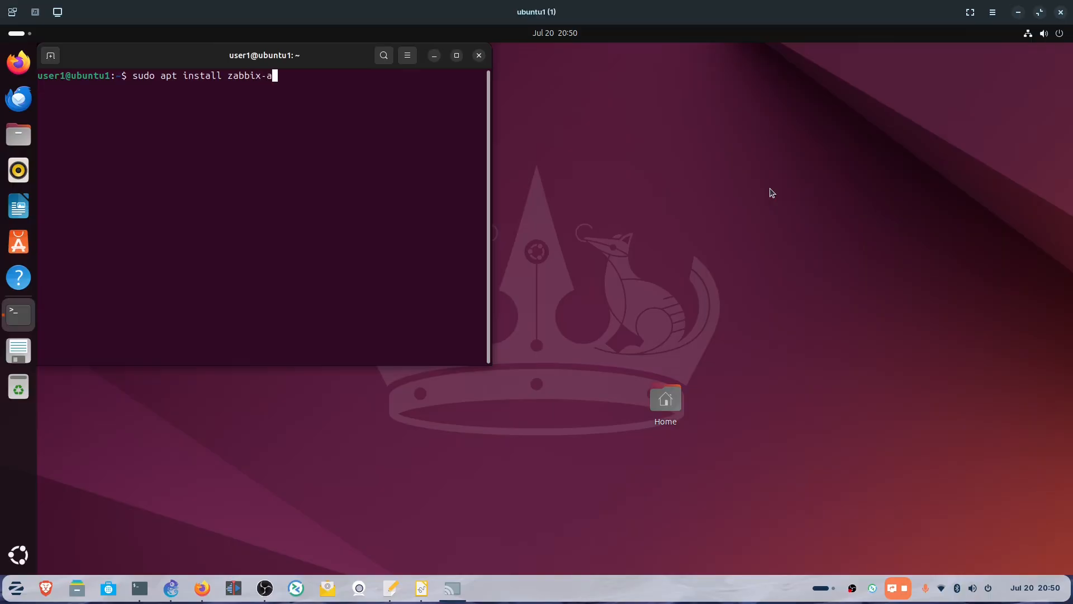
type("gent")
key("Return")
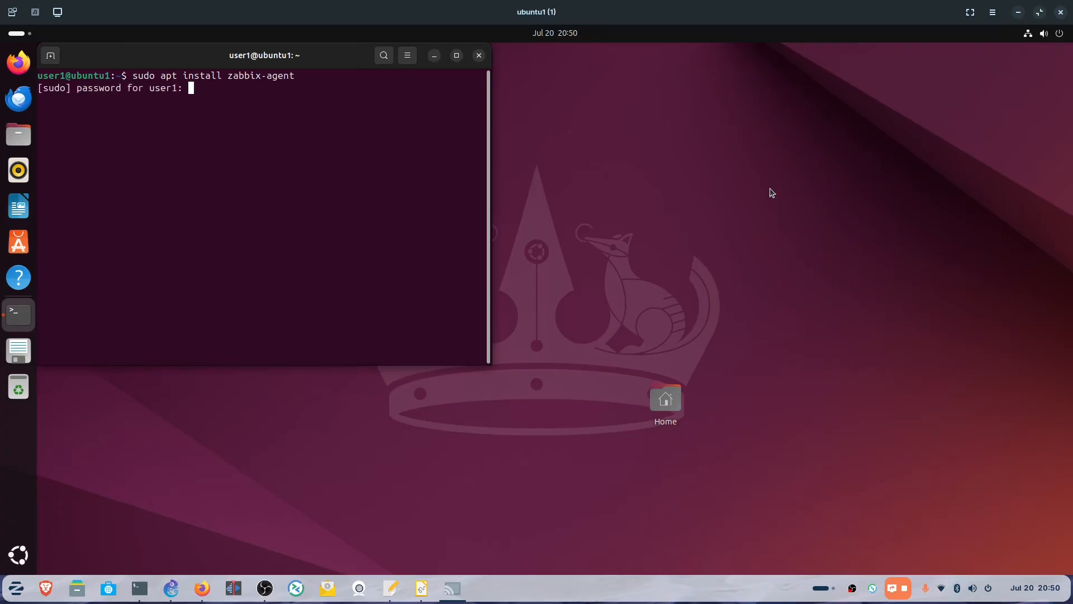
key("Return")
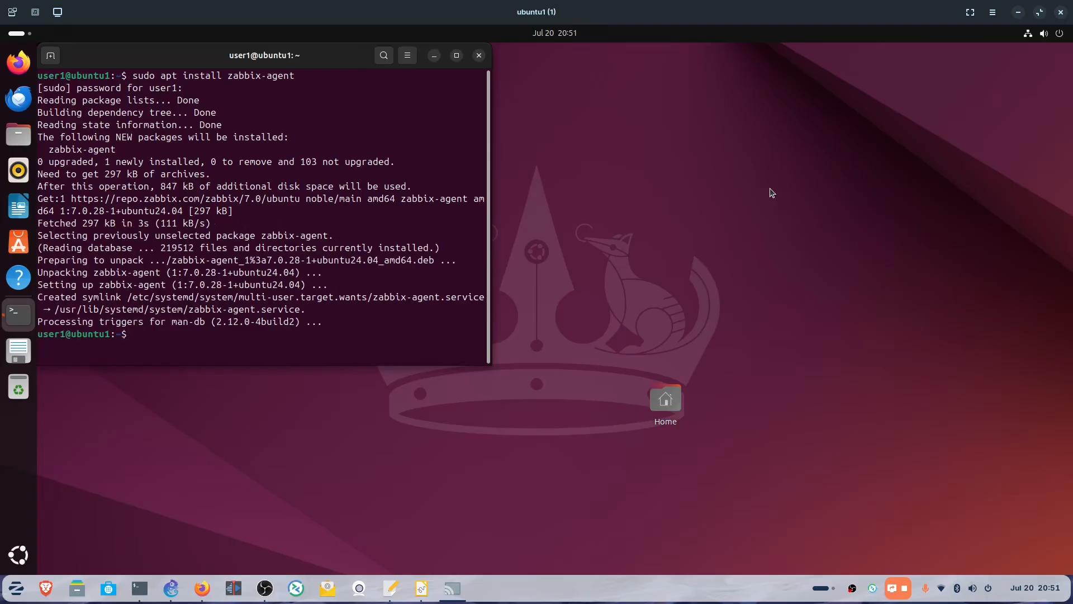
- Switch to a root shell with sudo su and change to the /etc/zabbix/ directory
type("sudo su")
key("Return")
type("cd /etc")
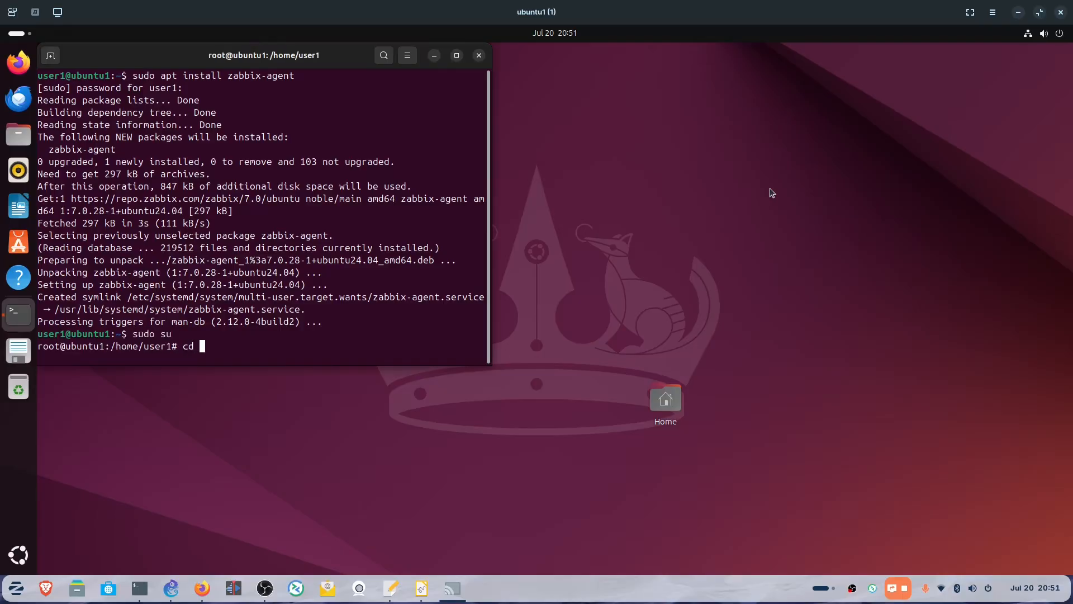
type("/zab")
key("Tab")
key("Return")
- Open the agent configuration file zabbix_agentd.conf in vi
type("vi zab")
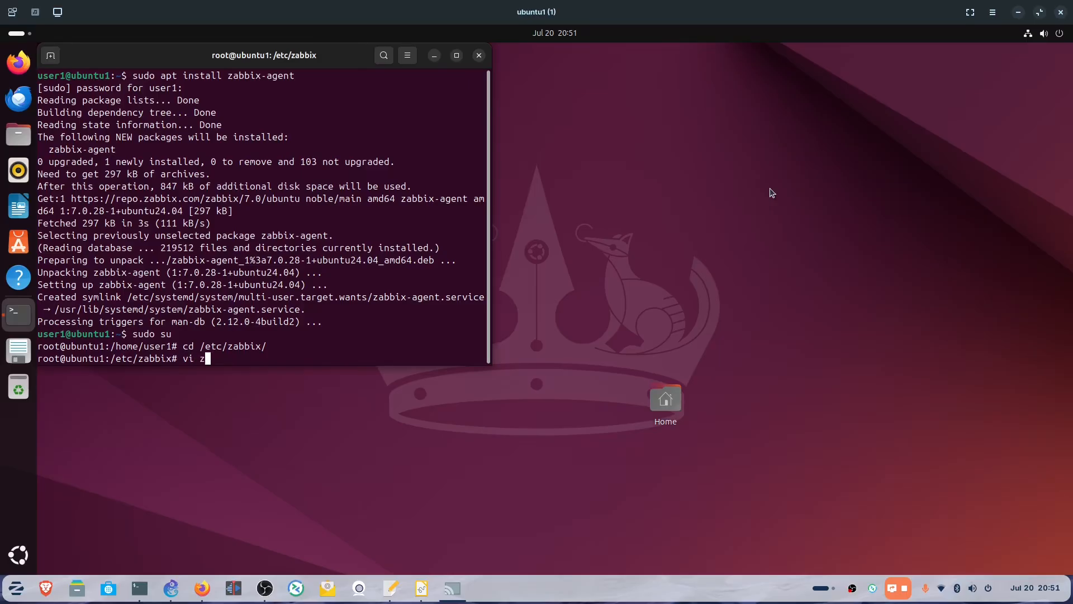
key("Tab")
key("Tab")
key("Tab")
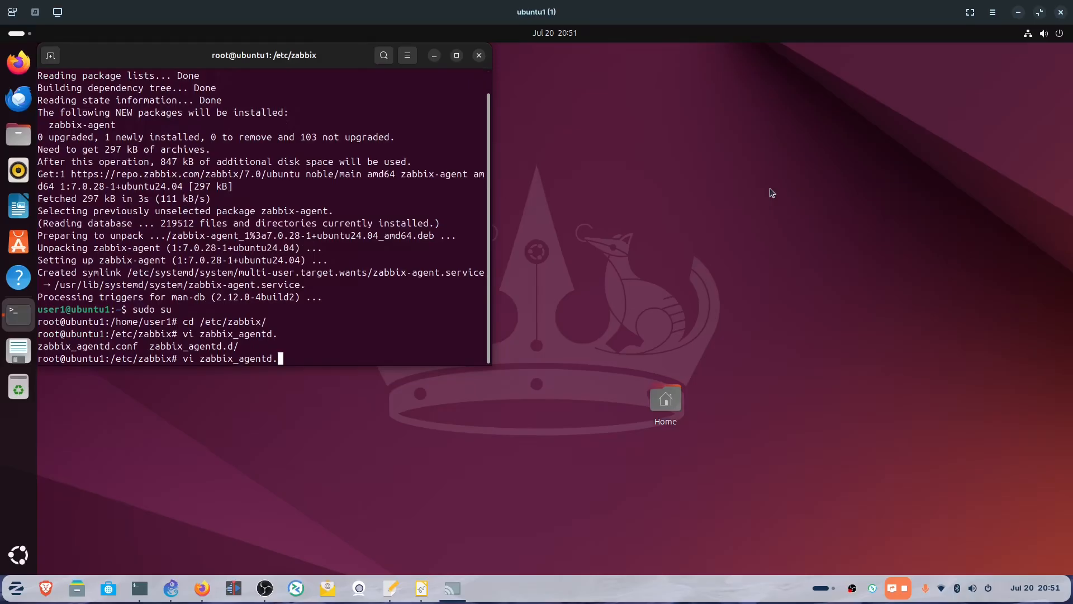
type("c")
key("Tab")
key("Return")
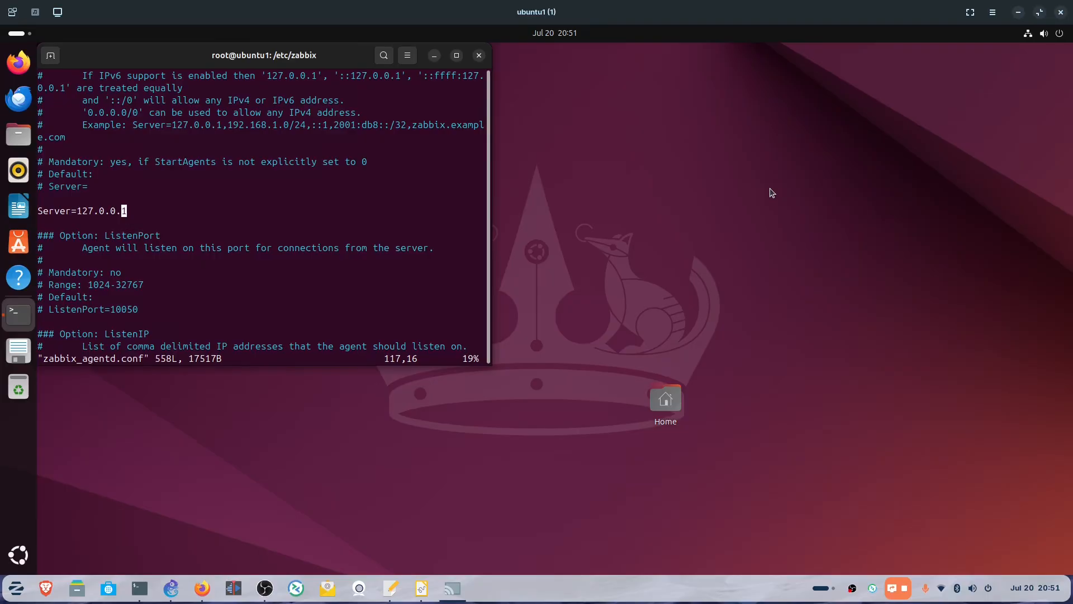
- Set the Server parameter to 192.168.122.35 in the agent configuration, then save the file and quit vi
key("a")
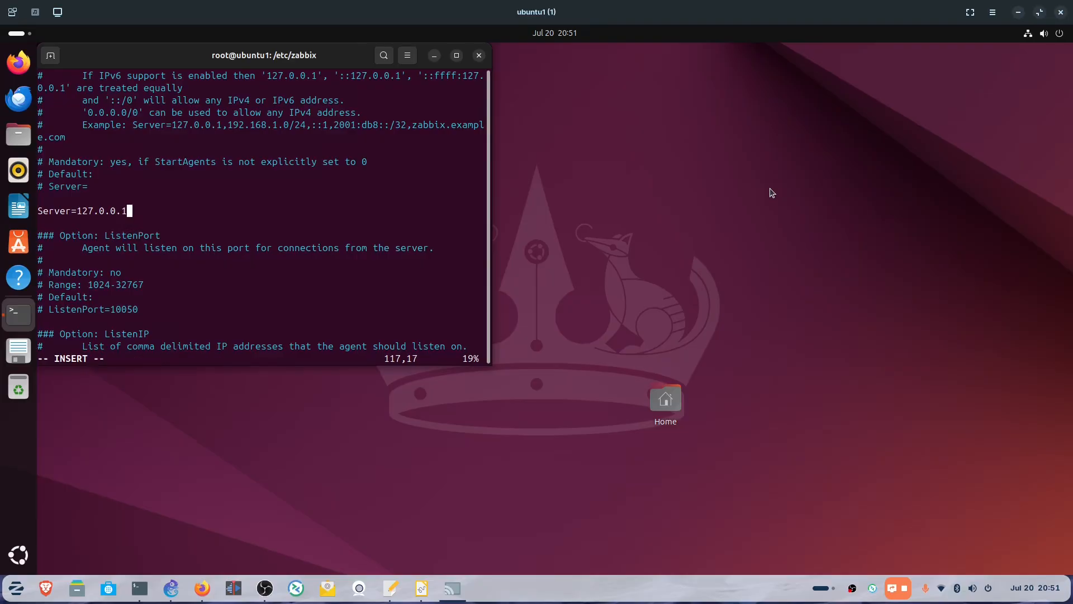
key("BackSpace")
key("BackSpace")
key("BackSpace")
key("BackSpace")
key("BackSpace")
key("BackSpace")
key("BackSpace")
key("BackSpace")
type("92.168.122.35")
key("Escape")
type(":wq")
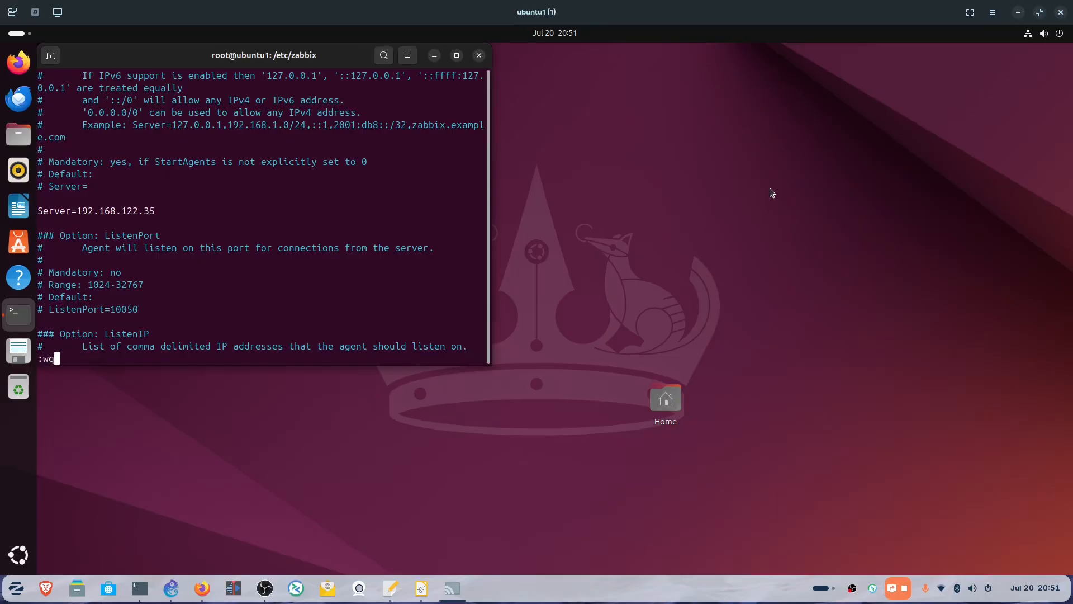
key("Return")
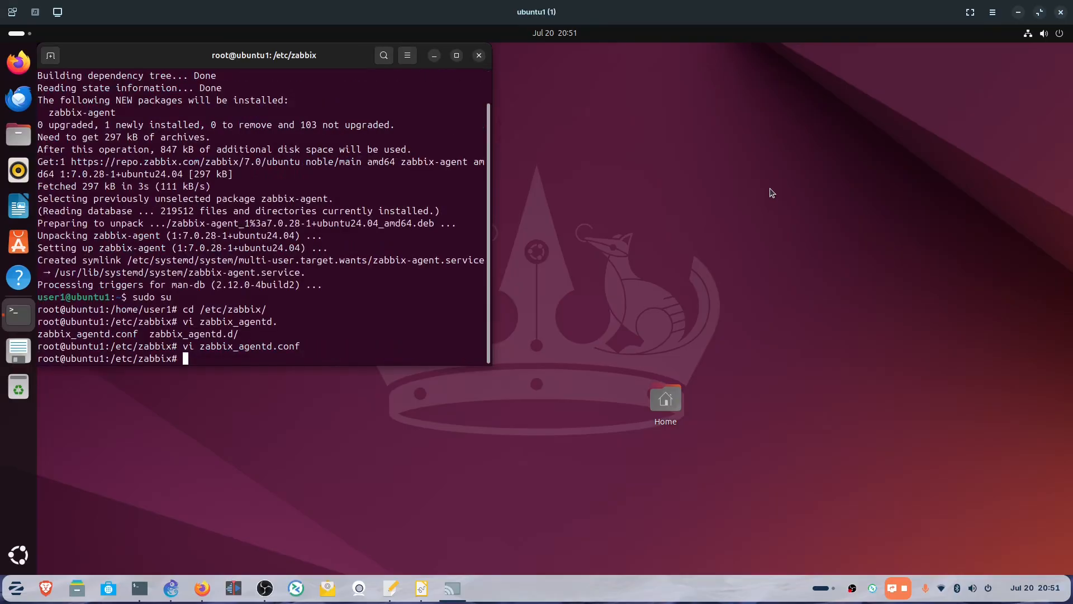
- Restart the agent service by running /etc/init.d/zabbix-agent restart
type("/etc/init.d/zabb")
key("Tab")
type("rseatrt")
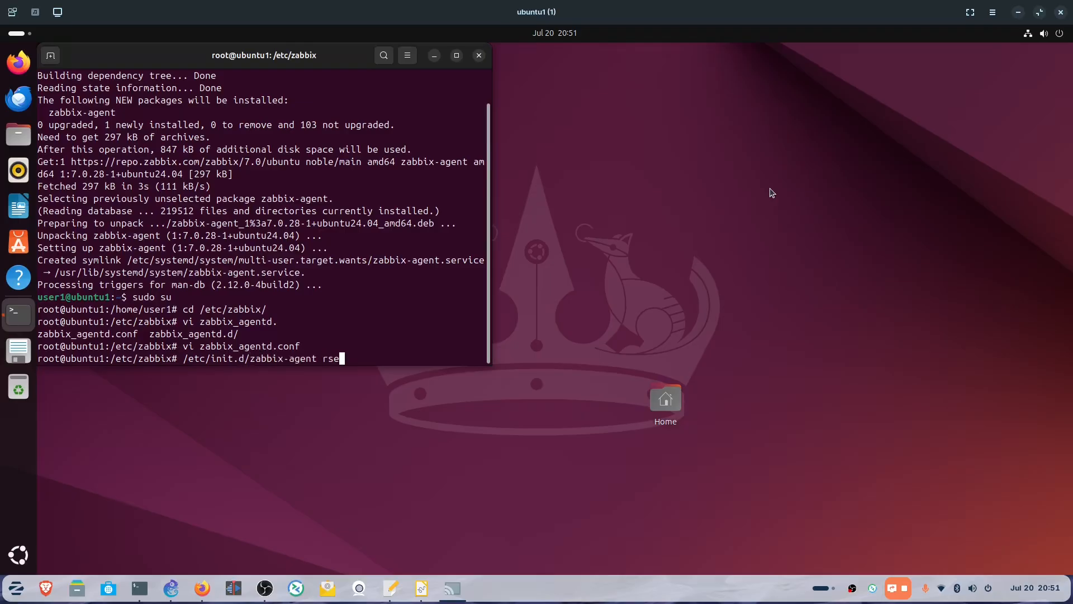
key("BackSpace")
key("BackSpace")
key("BackSpace")
key("BackSpace")
key("BackSpace")
key("BackSpace")
type("estart")
key("Return")
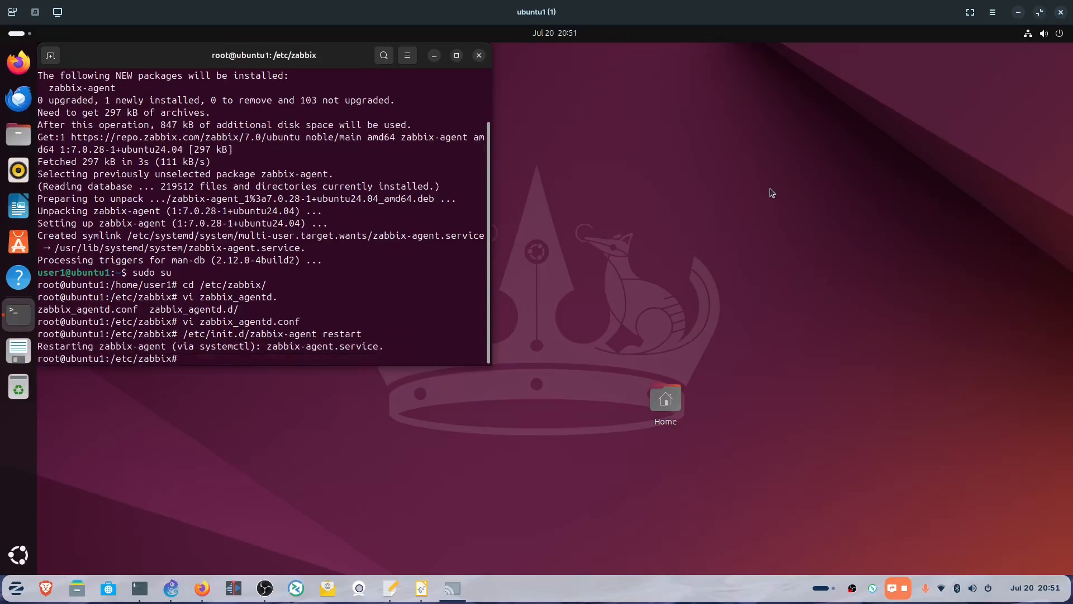
- Check the agent service with systemctl status zabbix-agent and return to the shell prompt
type("systmemctl status zabbix-")
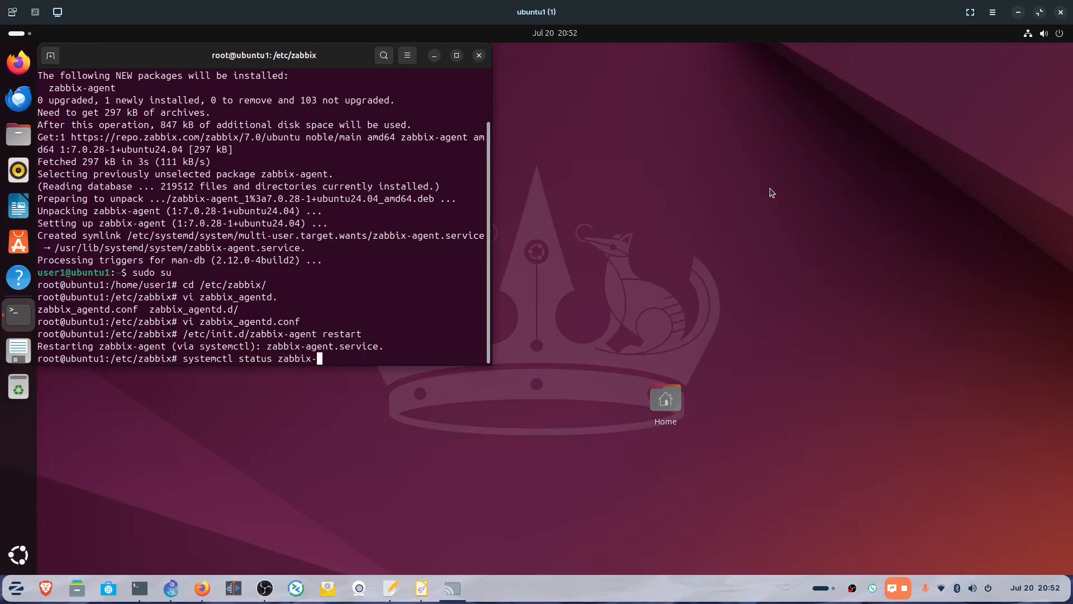
type("agent")
key("Return")
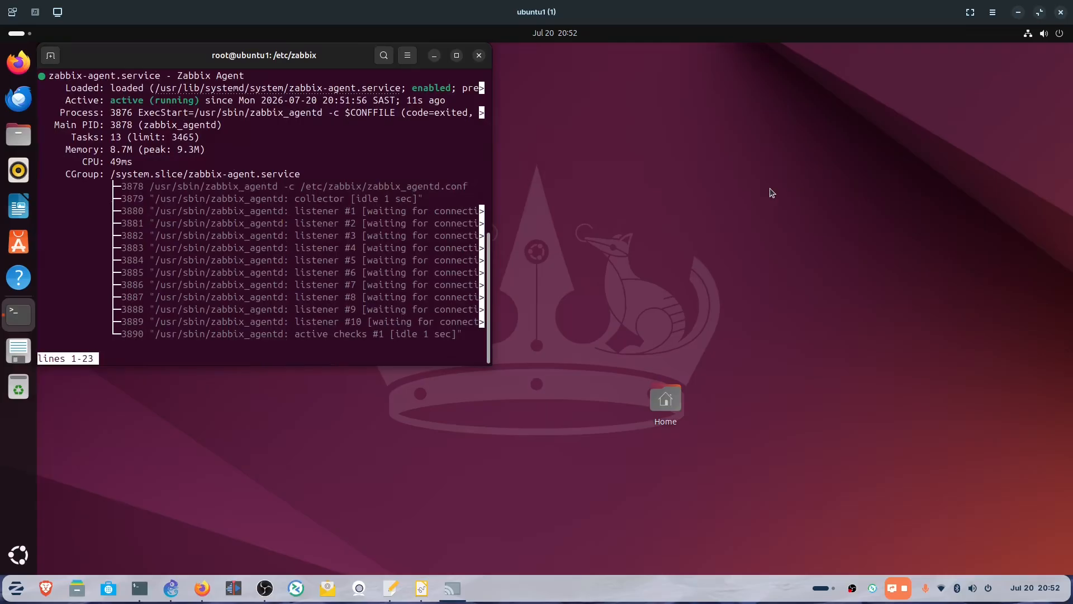
key("q")
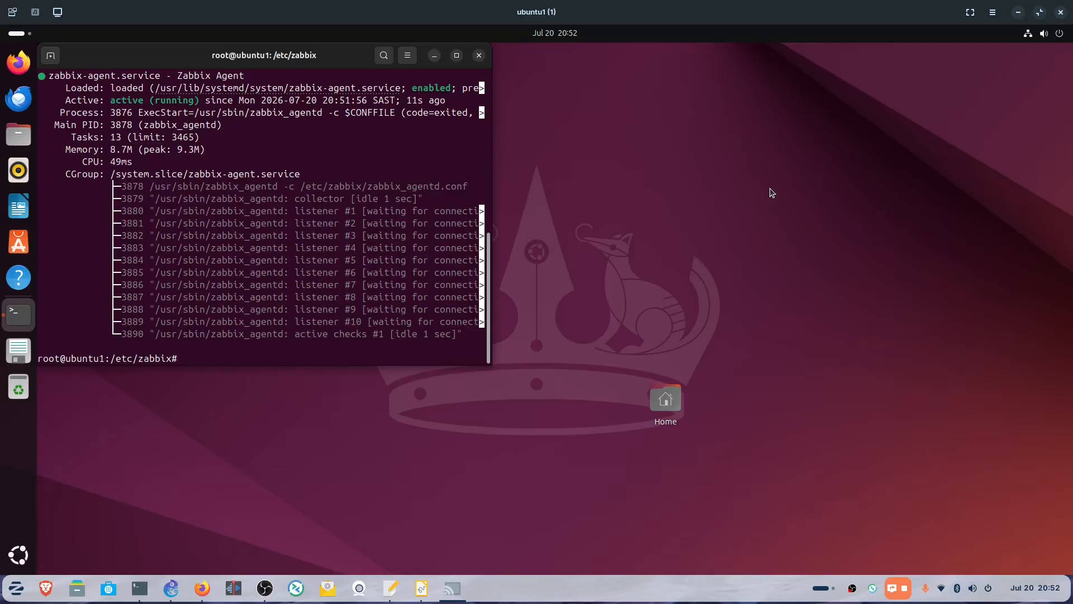
- Switch to the Zabbix web interface in Firefox and start a new host with the host name ubuntu1
left_click(206, 591)
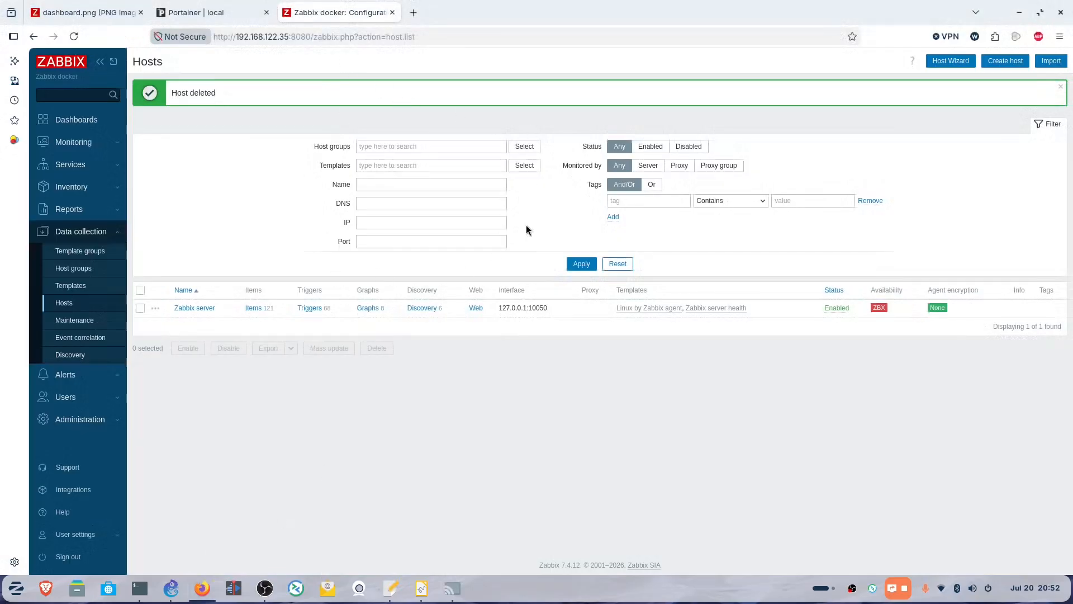
left_click(1004, 62)
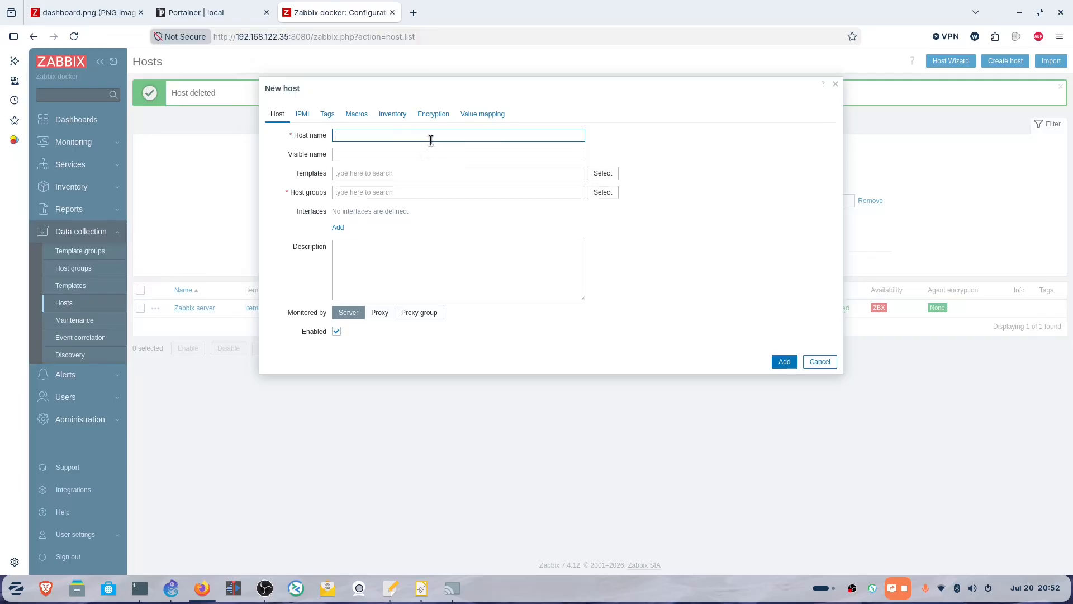
type("ubuntu1")
- Assign the Linux by Zabbix agent template to the new host
left_click(604, 171)
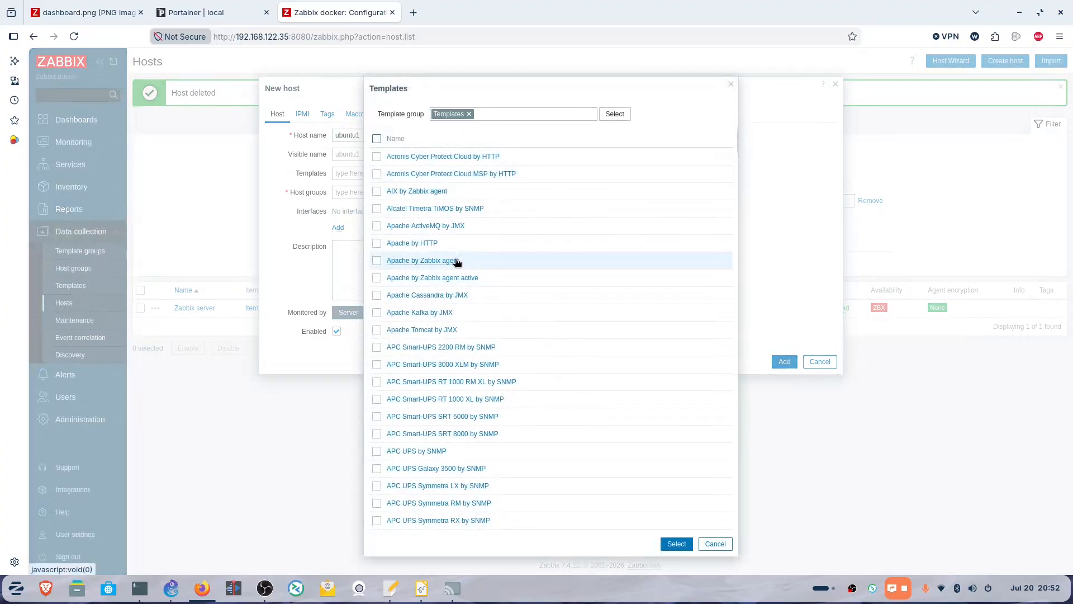
scroll(457, 260, "down", 15)
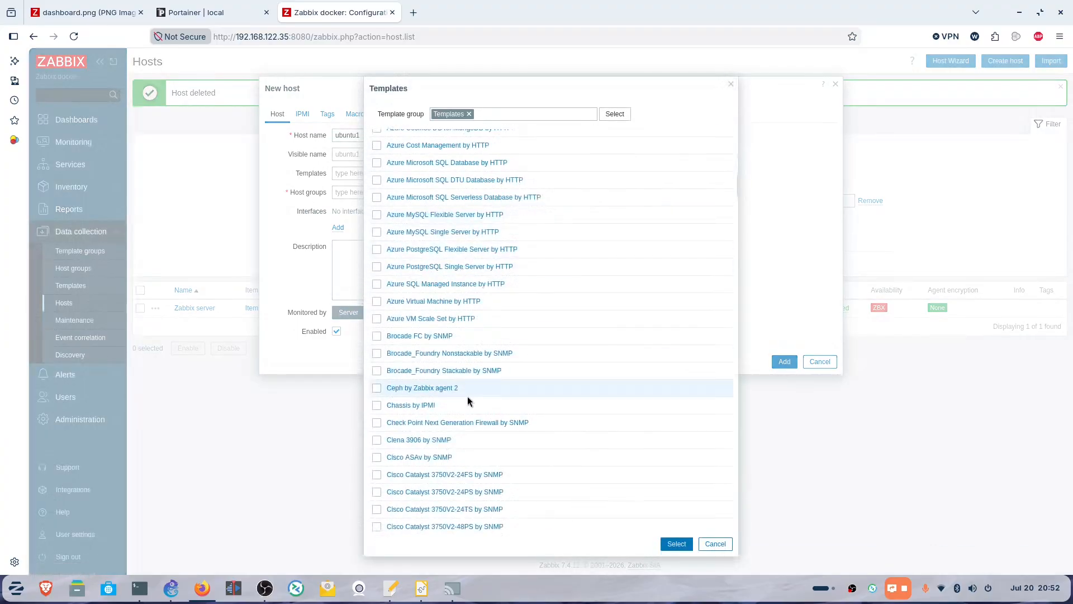
scroll(468, 394, "down", 12)
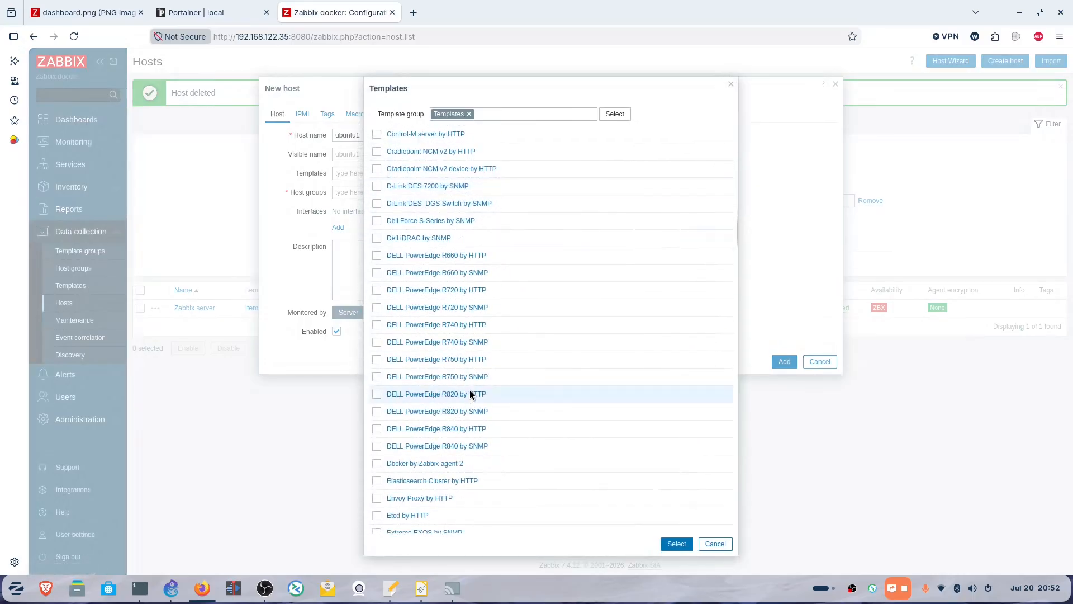
scroll(470, 393, "down", 15)
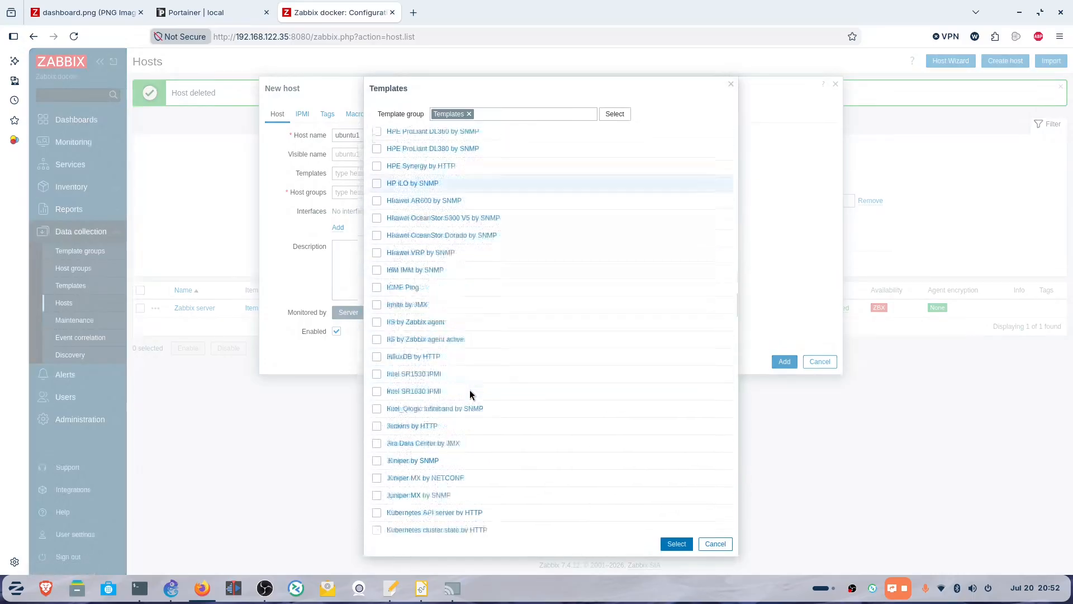
scroll(469, 394, "down", 2)
scroll(469, 390, "down", 5)
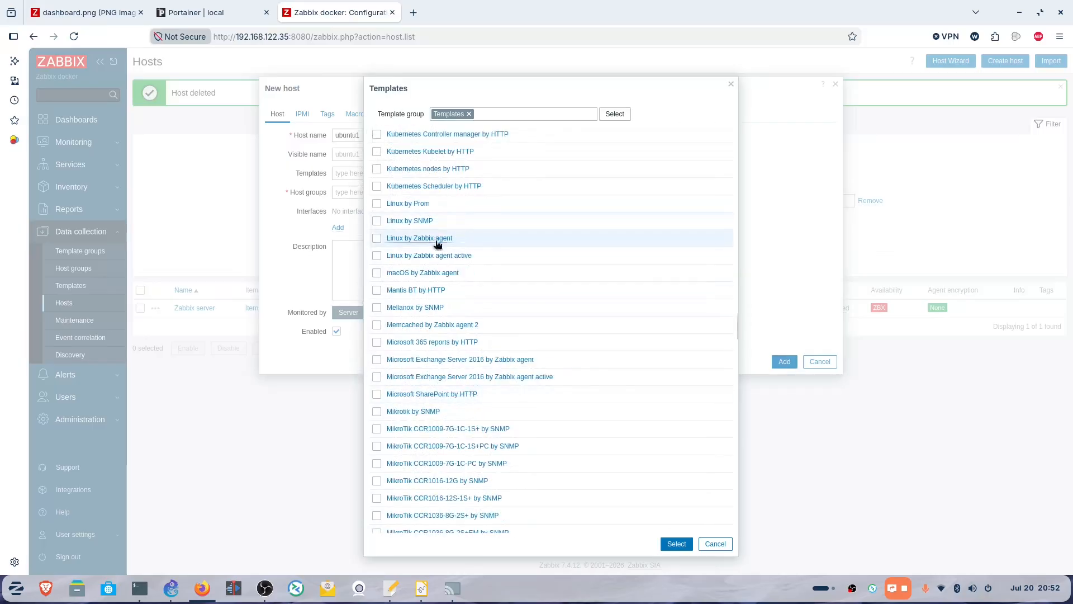
left_click(384, 235)
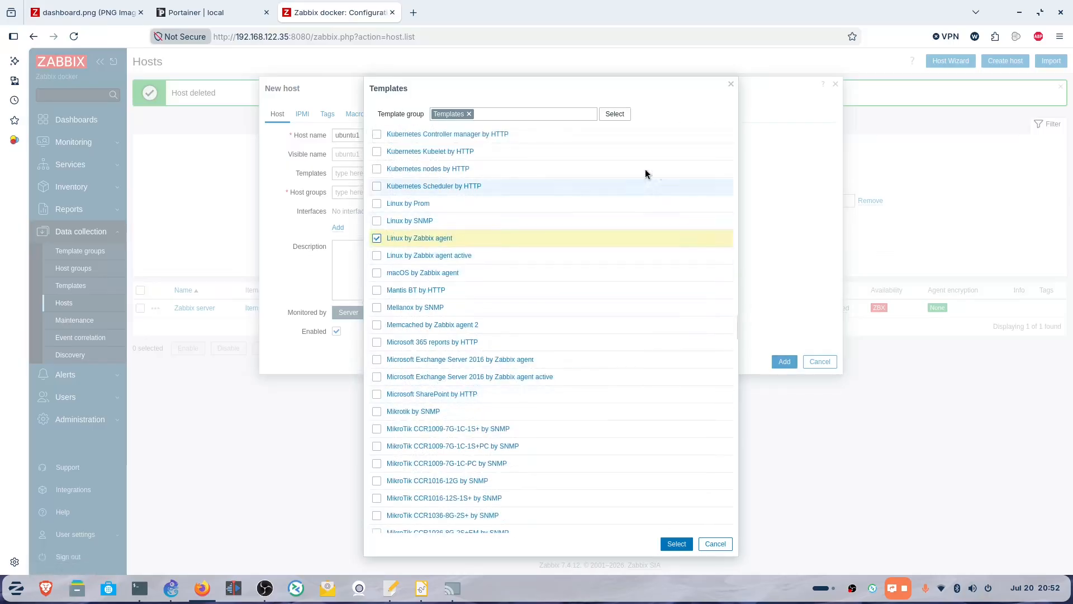
left_click(676, 543)
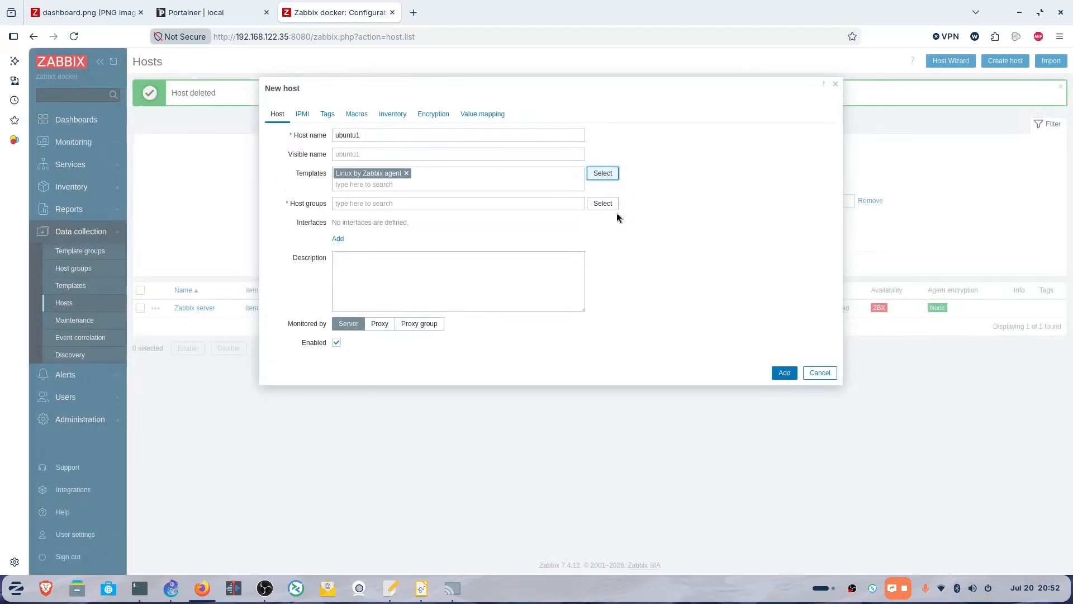
- Assign the new host to the Linux servers host group
left_click(602, 204)
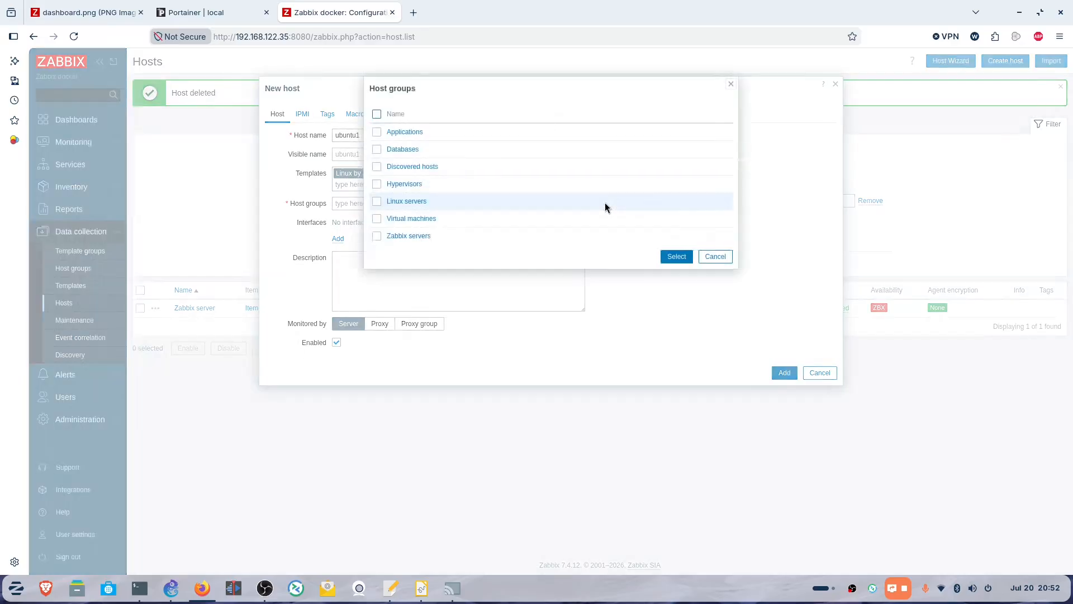
left_click(376, 202)
left_click(677, 256)
- Add an Agent interface to the new ubuntu1 host
left_click(339, 250)
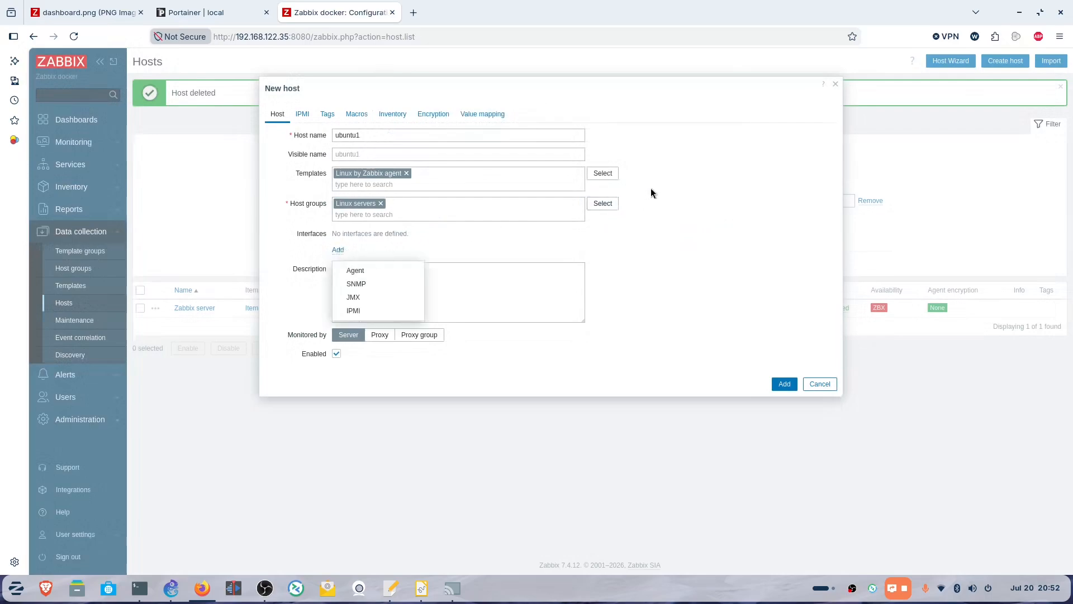
left_click(359, 271)
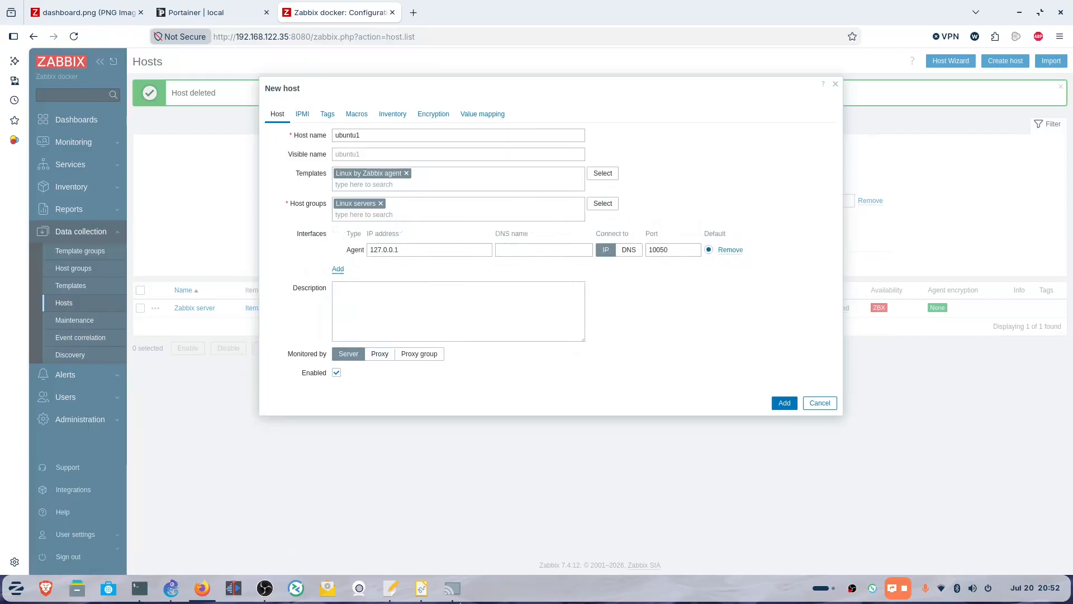
- Switch to the ubuntu1 virtual machine, list its addresses with ip -br a, and copy the ens5 IPv4 address without the prefix length
left_click(452, 588)
type("ip -br ")
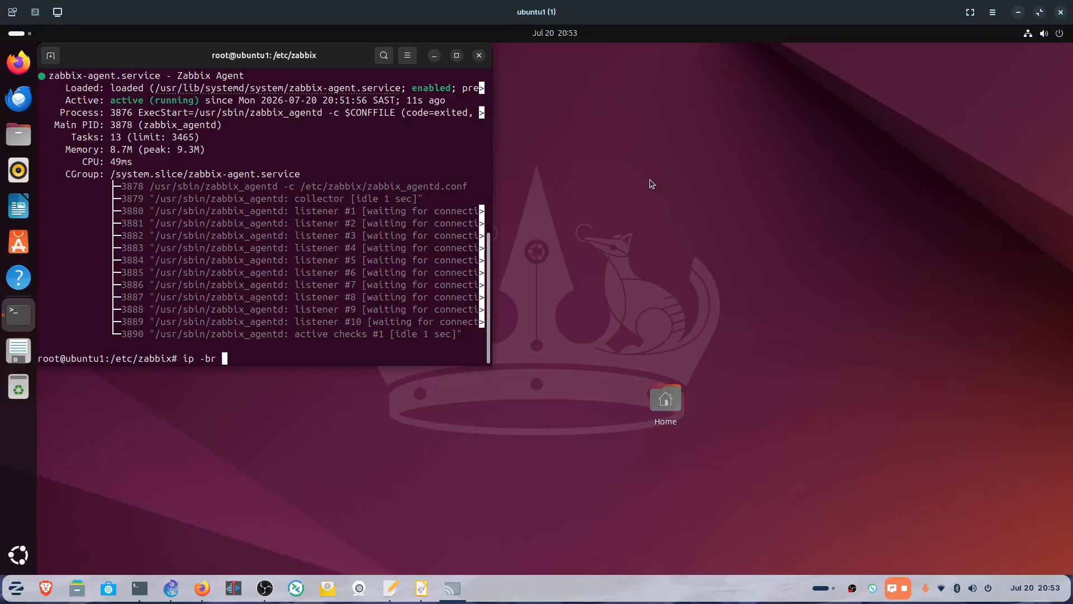
type("a")
key("Return")
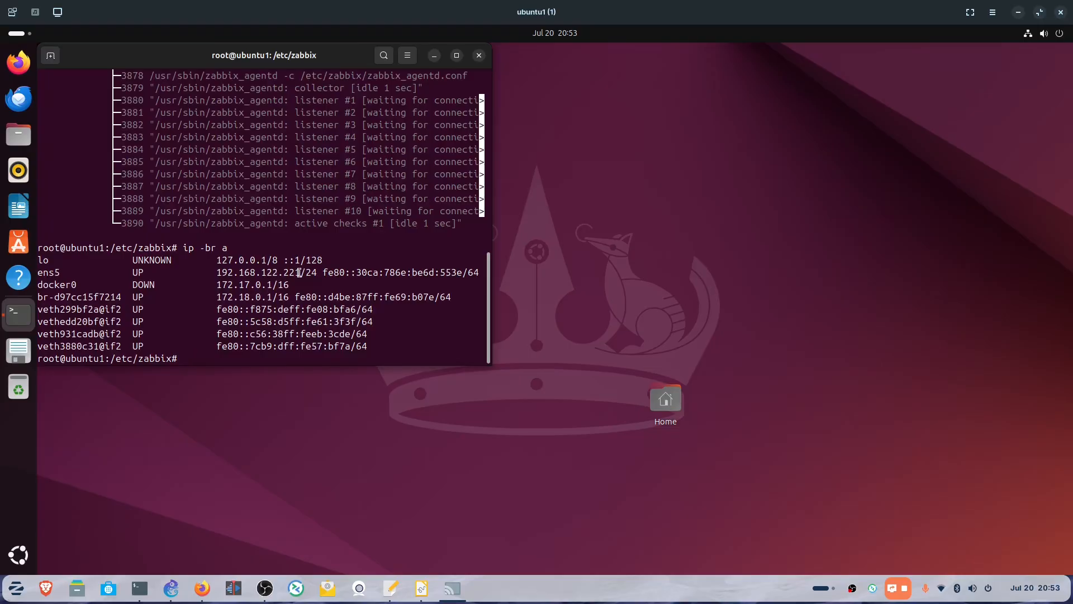
left_click_drag(300, 272, 216, 273)
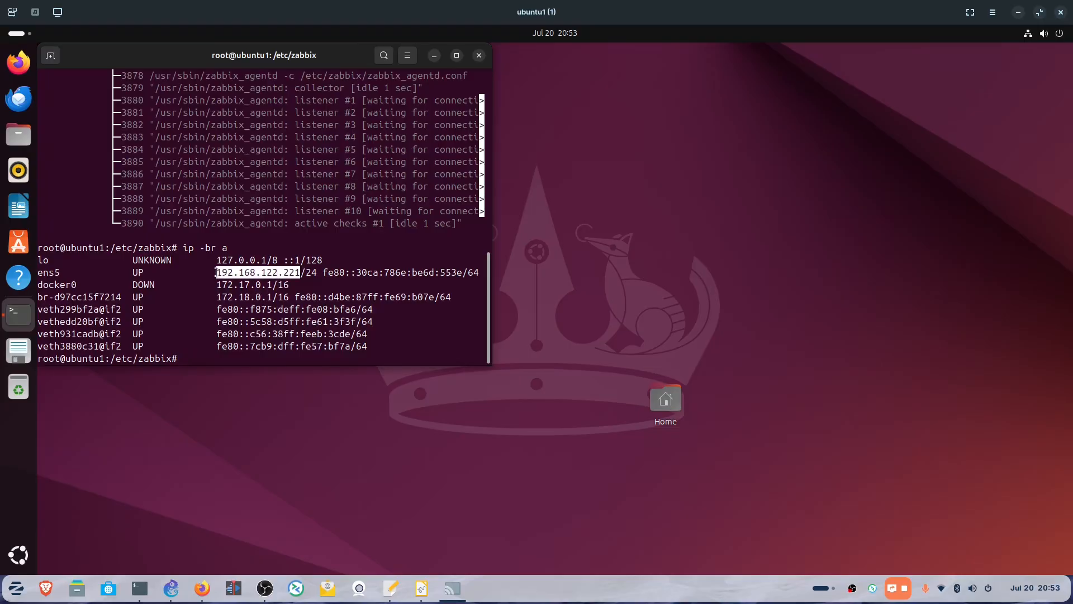
key("ctrl+c")
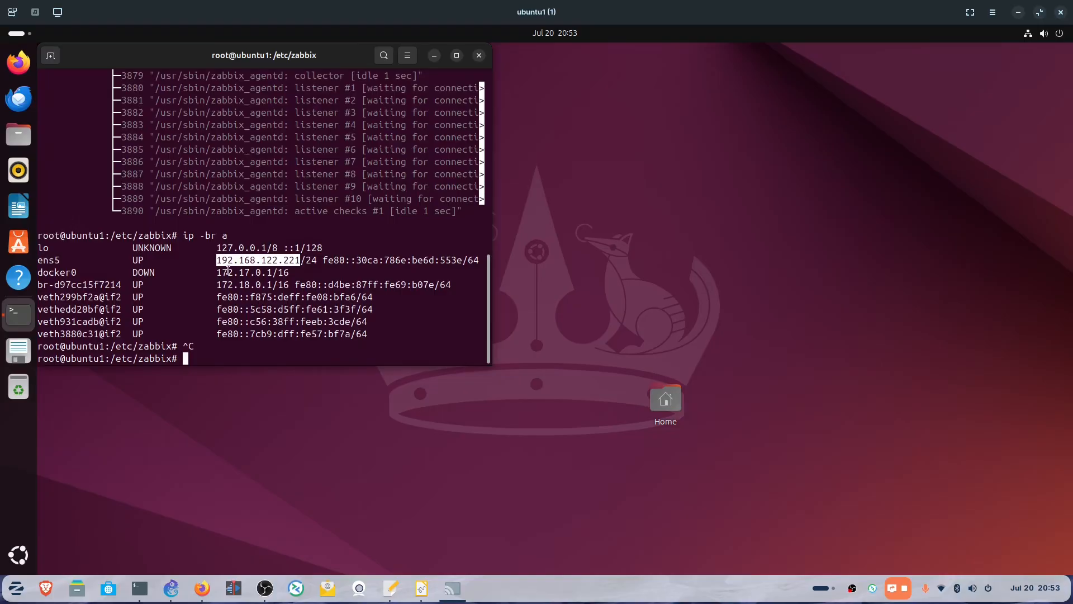
right_click(244, 262)
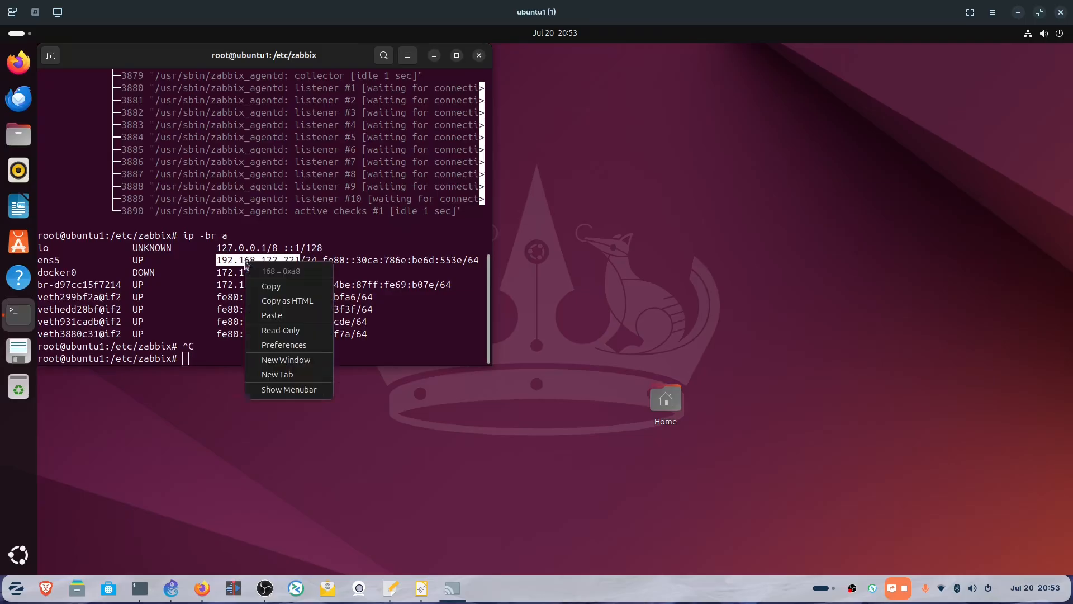
left_click(272, 287)
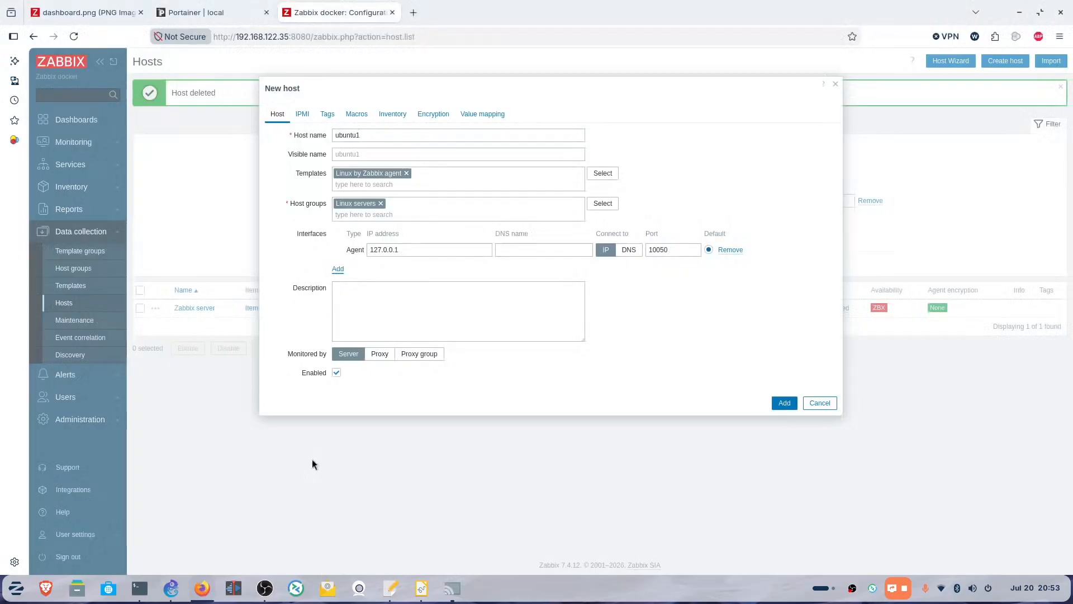
- Return to Zabbix in Firefox, set the agent interface's IP address to 192.168.122.221, and add the host
left_click(202, 588)
left_click(423, 249)
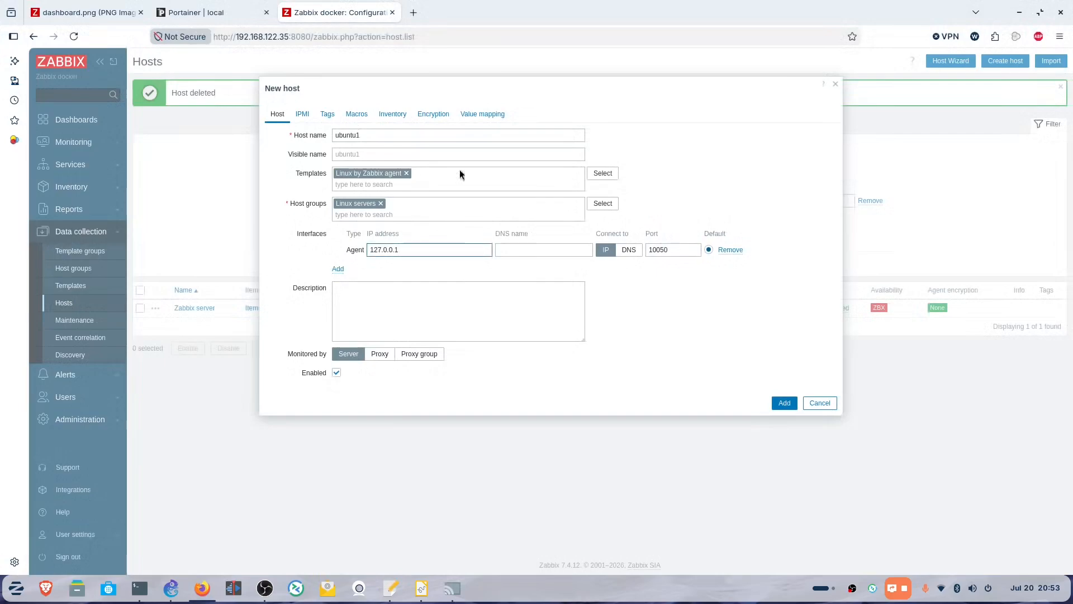
left_click_drag(457, 250, 364, 251)
key("ctrl+v")
left_click(785, 404)
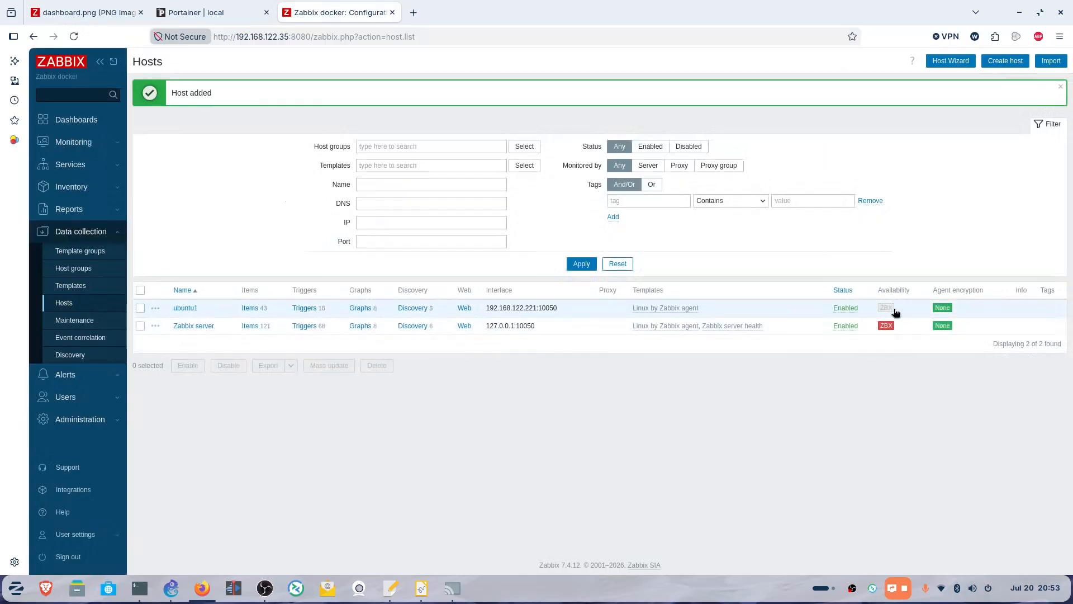
- Check the agent availability of ubuntu1 in the monitored hosts overview
mouse_move(890, 313)
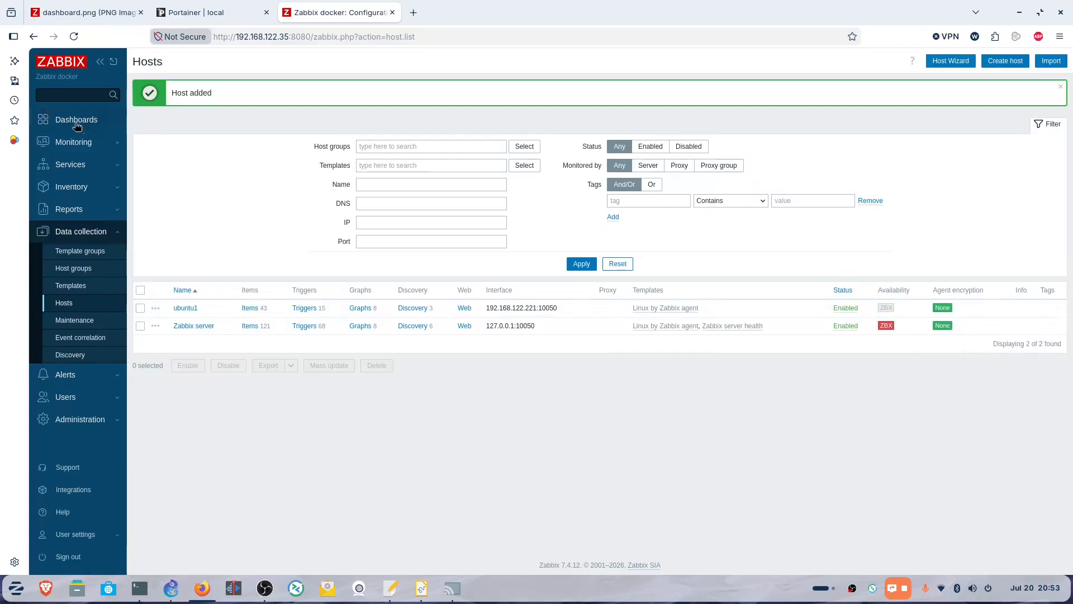
left_click(70, 142)
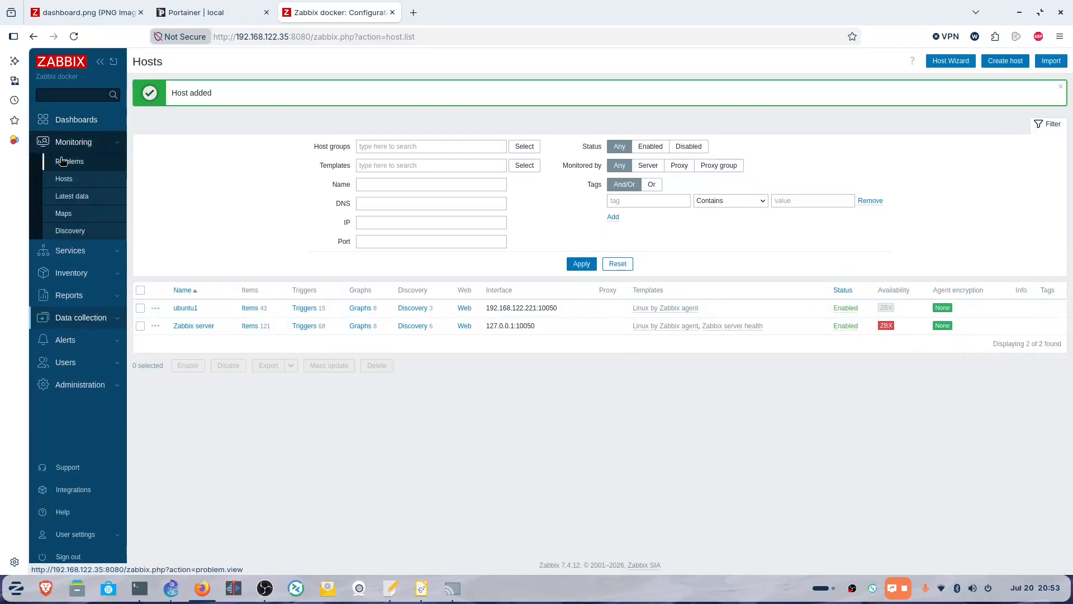
left_click(62, 178)
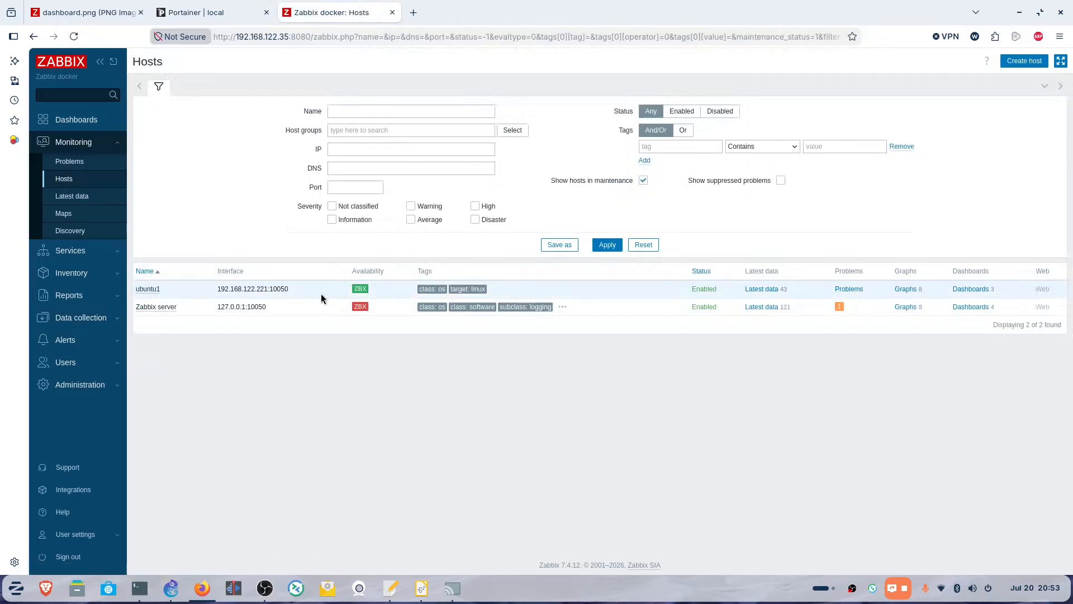
- Open the latest data for ubuntu1 and examine the last check times and values of its items
left_click(156, 292)
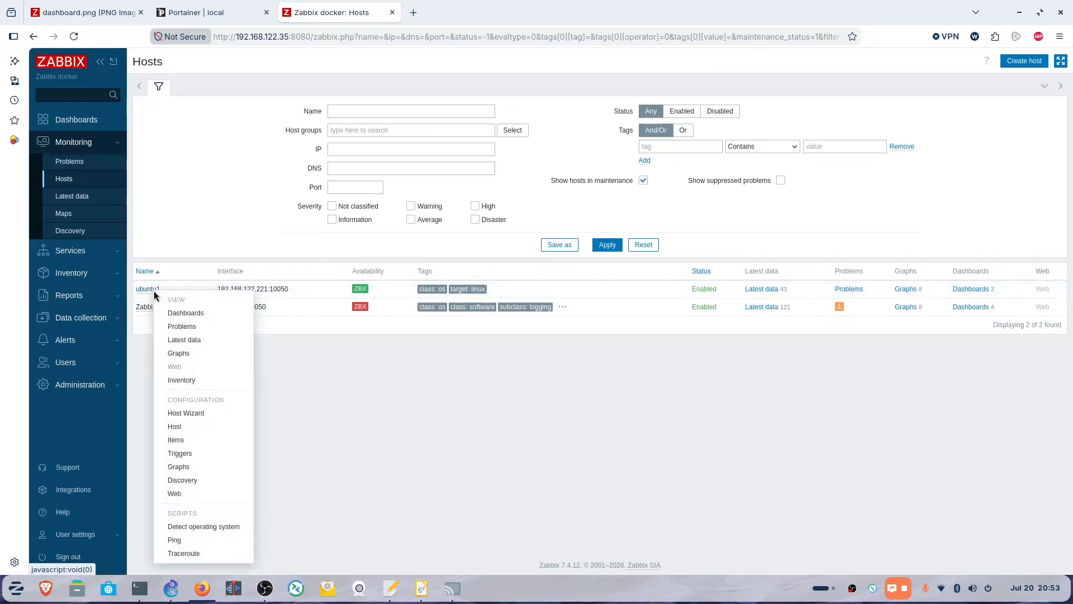
left_click(188, 340)
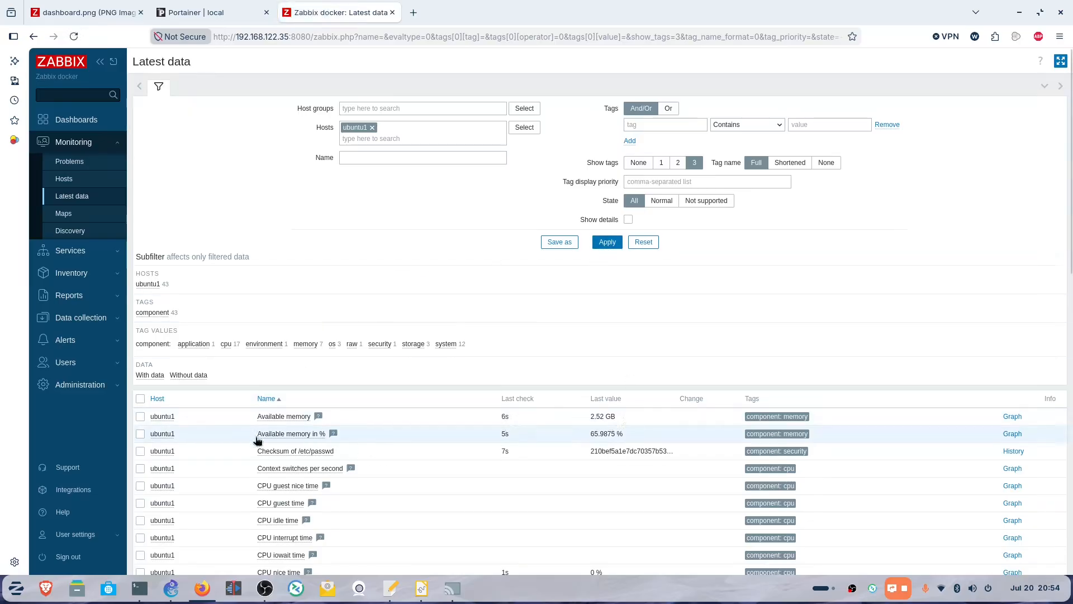
mouse_move(609, 424)
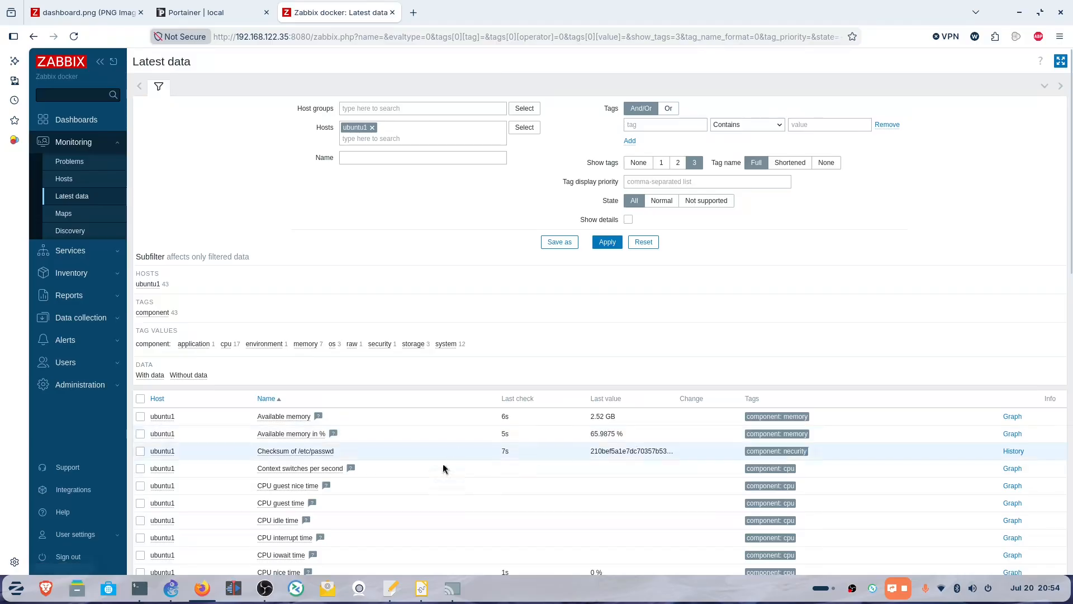
scroll(670, 461, "down", 3)
scroll(669, 456, "down", 10)
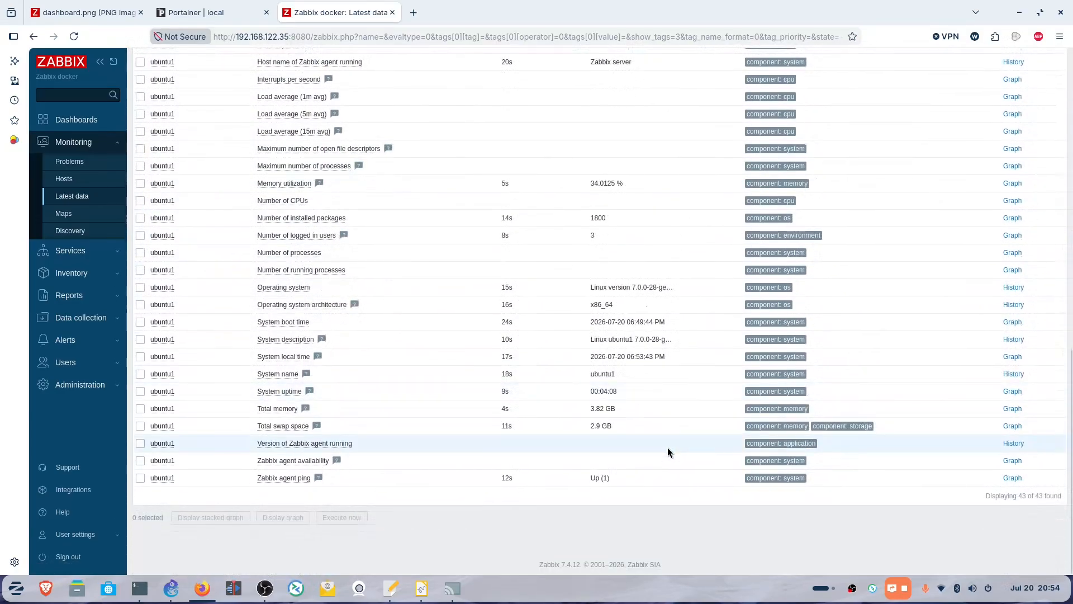
scroll(668, 447, "up", 7)
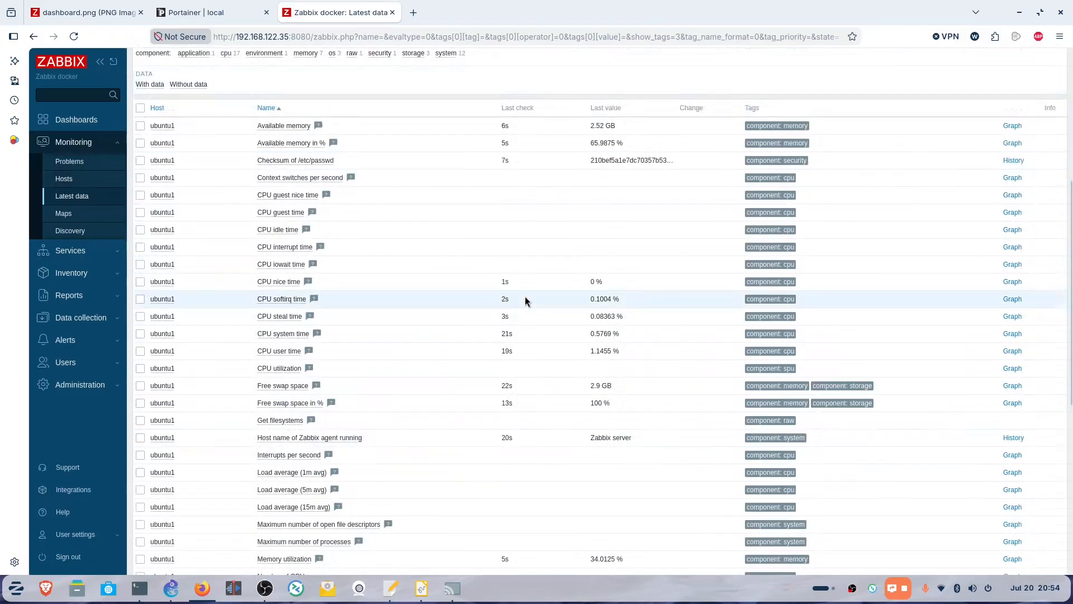
scroll(524, 296, "up", 5)
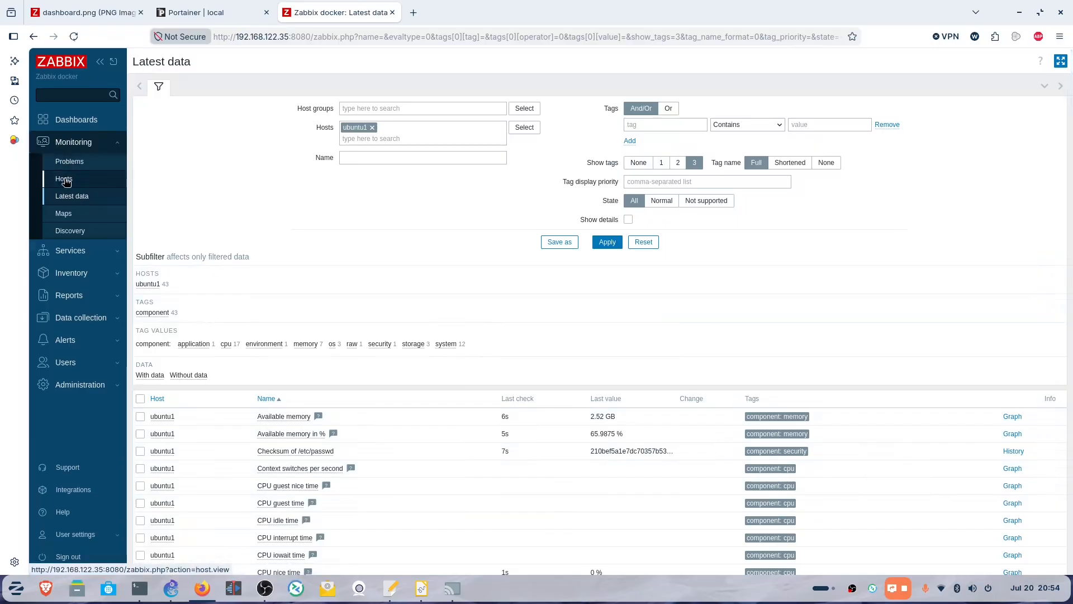
- Return to the monitored hosts overview, open the ubuntu1 graphs, and examine the disk space, network, CPU, memory and disk charts
left_click(64, 180)
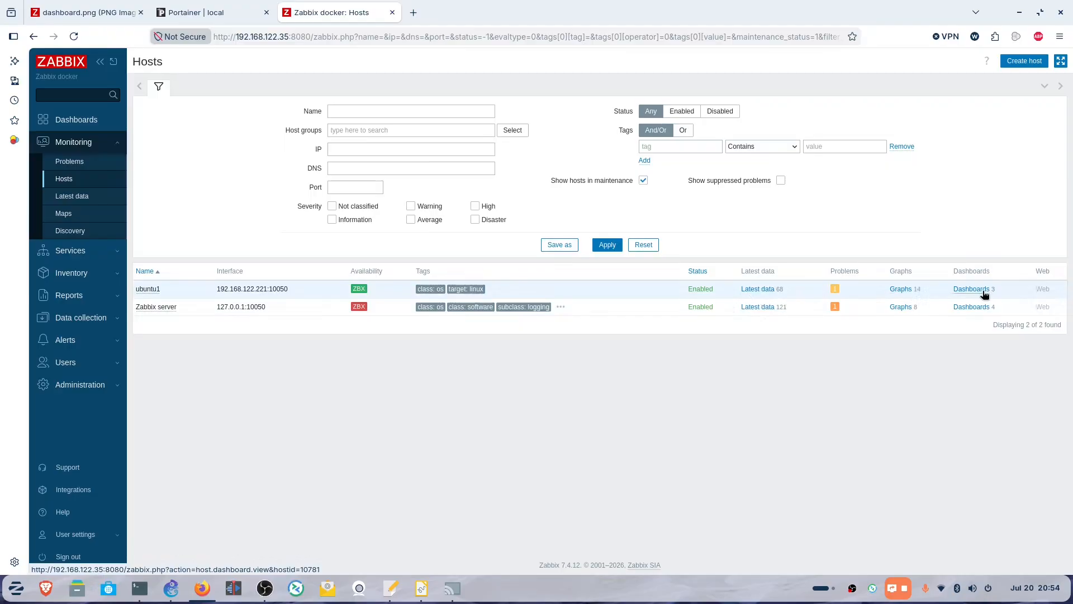
left_click(902, 291)
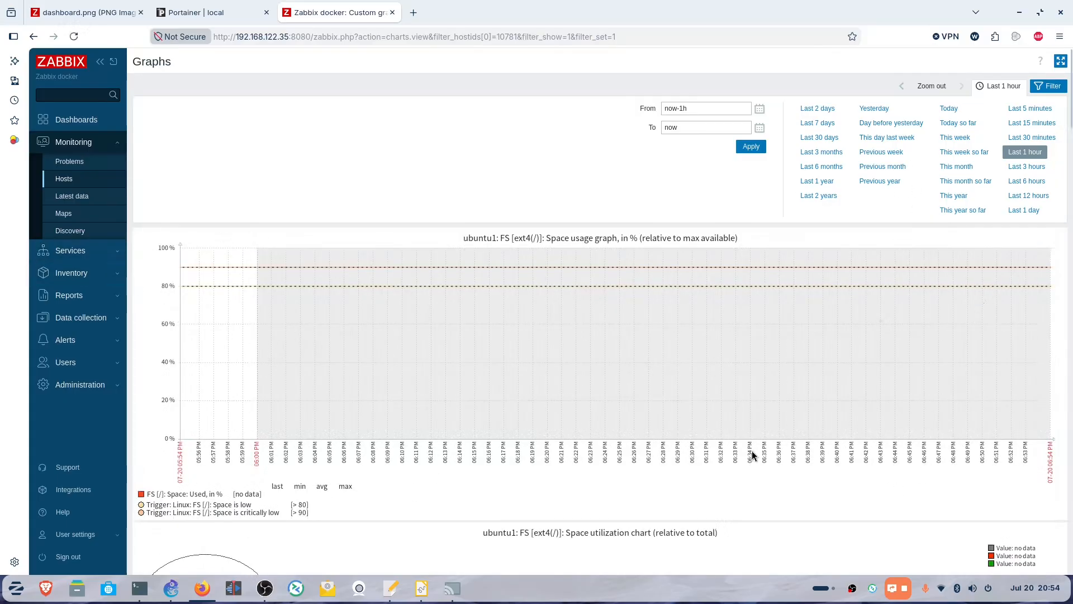
scroll(752, 450, "down", 3)
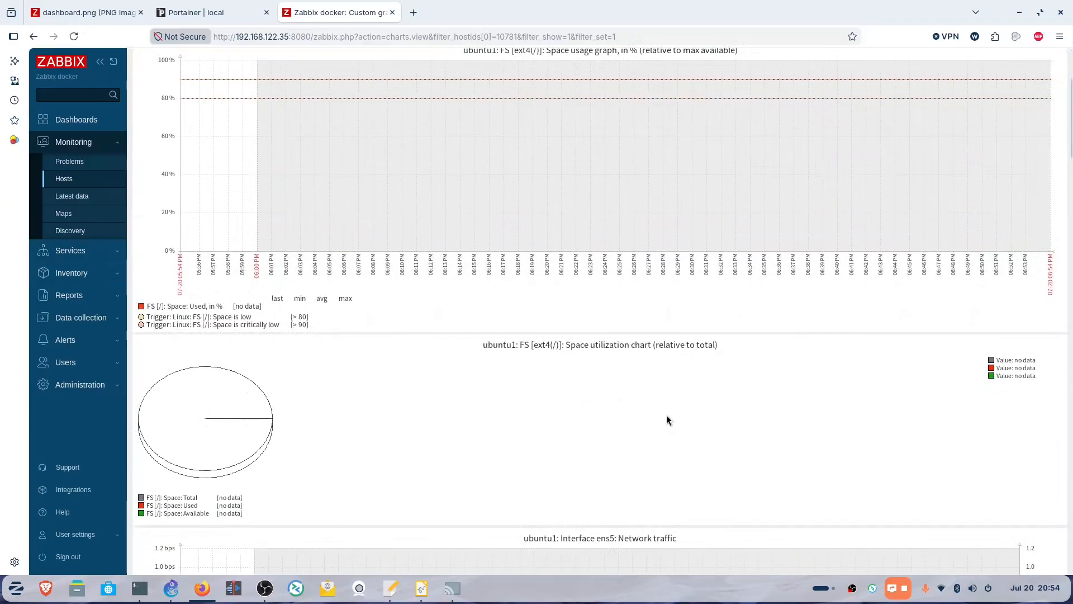
scroll(795, 402, "down", 6)
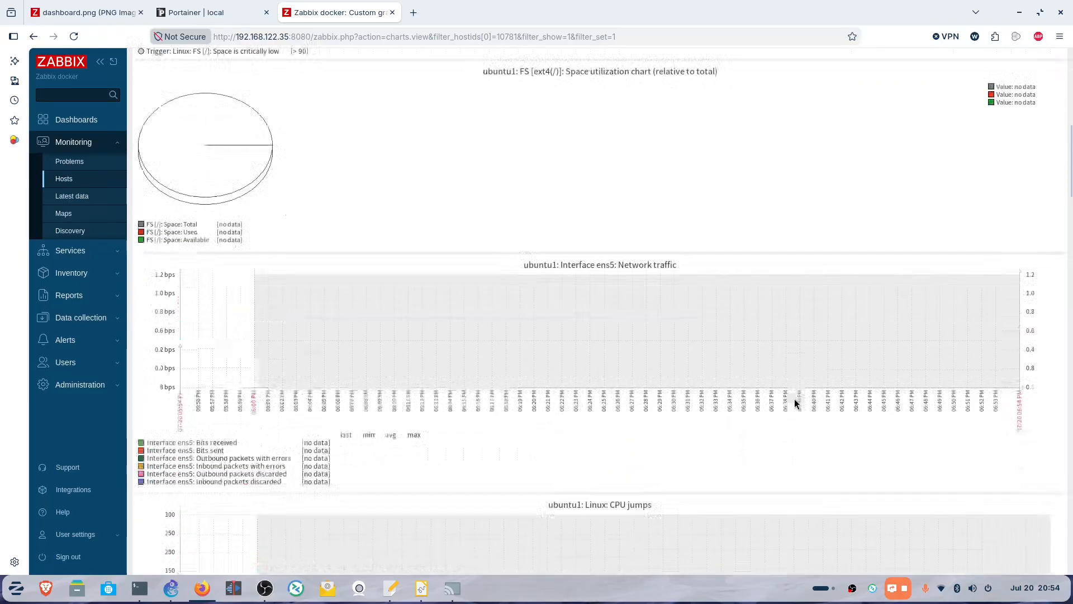
scroll(795, 402, "down", 9)
scroll(829, 391, "up", 2)
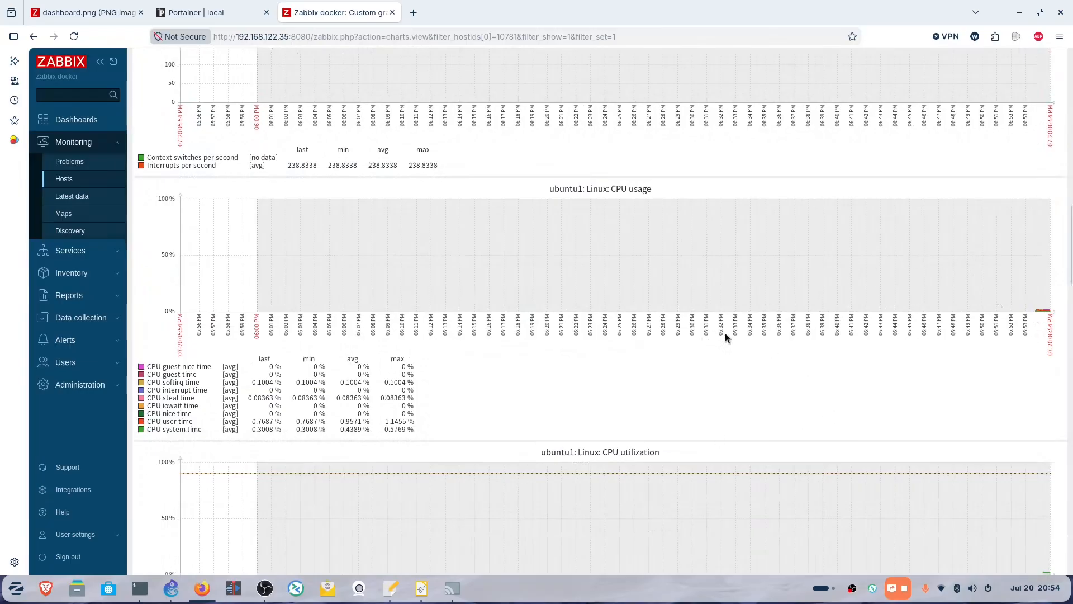
scroll(744, 331, "down", 7)
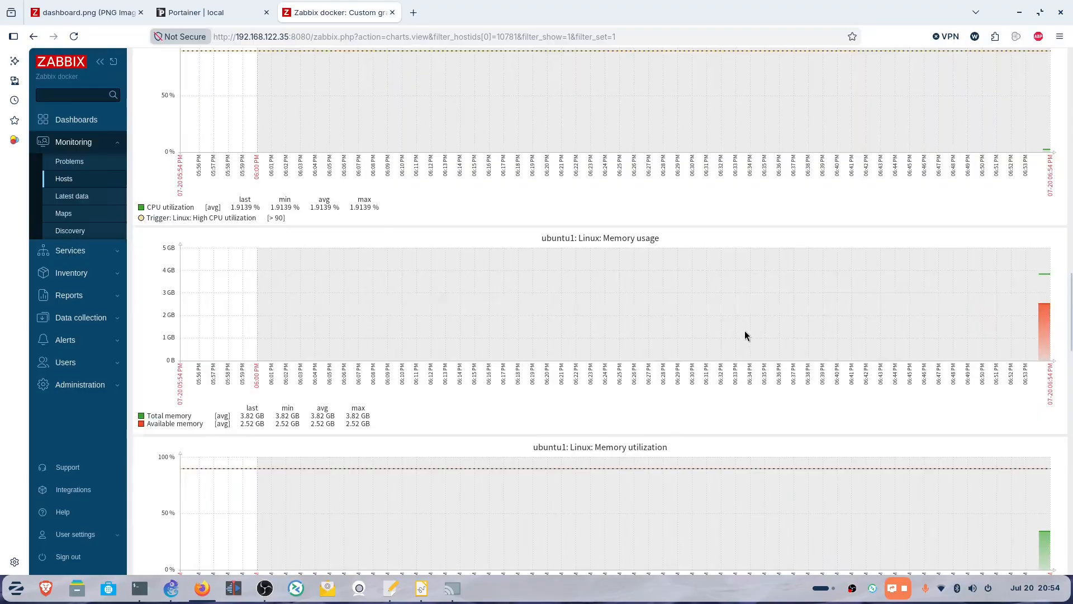
scroll(744, 334, "down", 1)
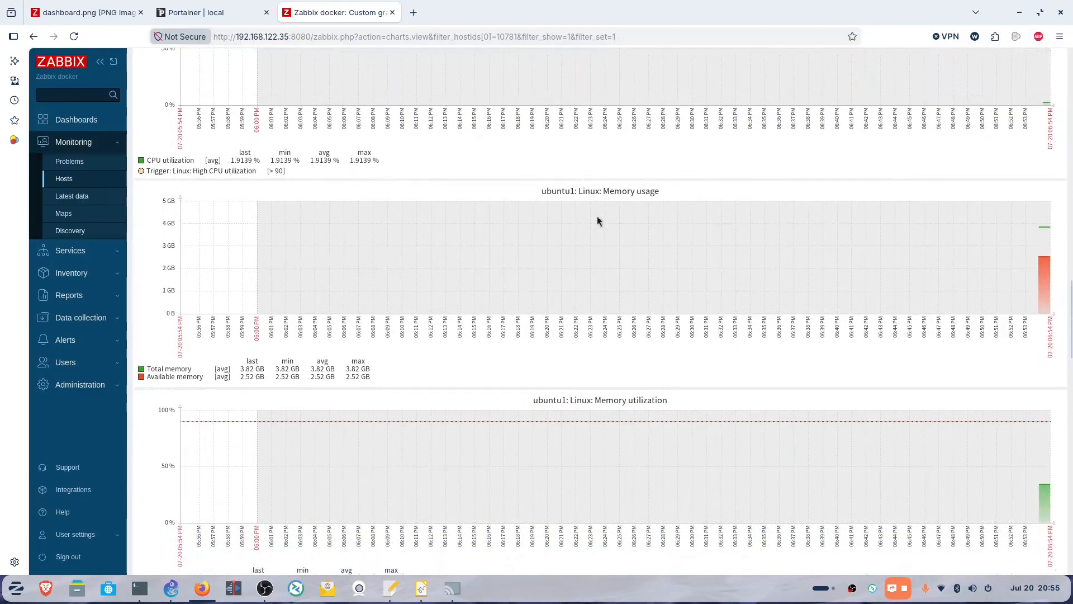
scroll(865, 398, "down", 16)
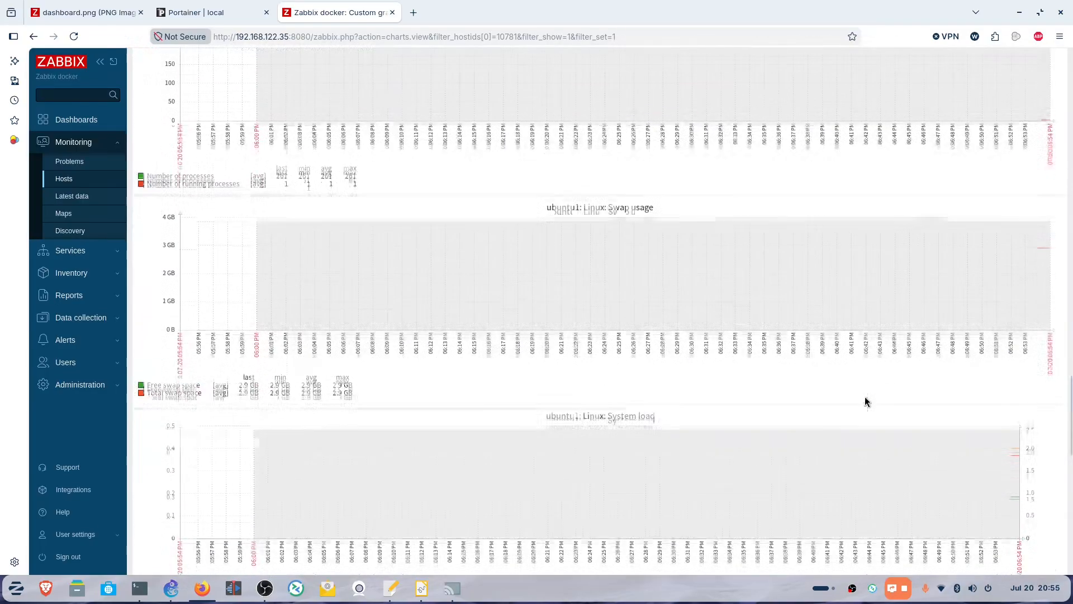
scroll(864, 397, "down", 6)
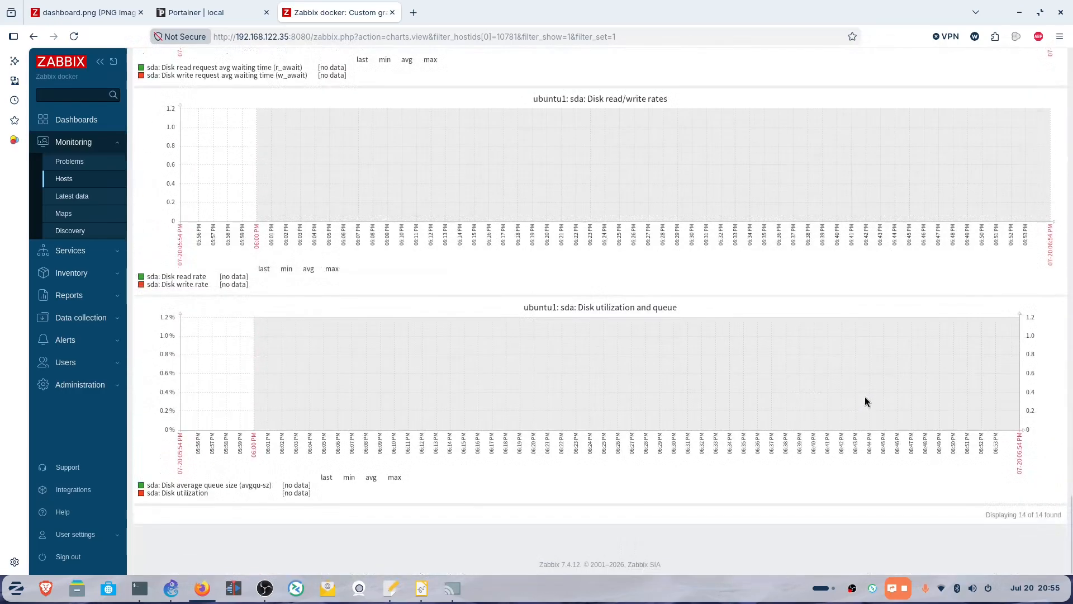
- Reopen the ubuntu1 graphs from the hosts overview and review the CPU, memory, process and system load charts for new data
left_click(69, 178)
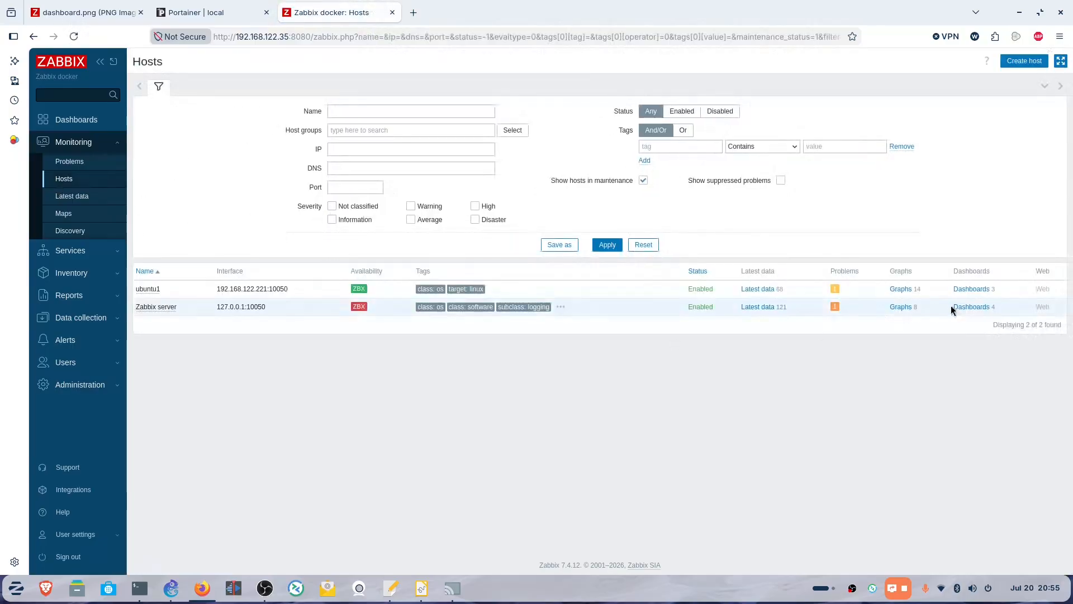
left_click(900, 289)
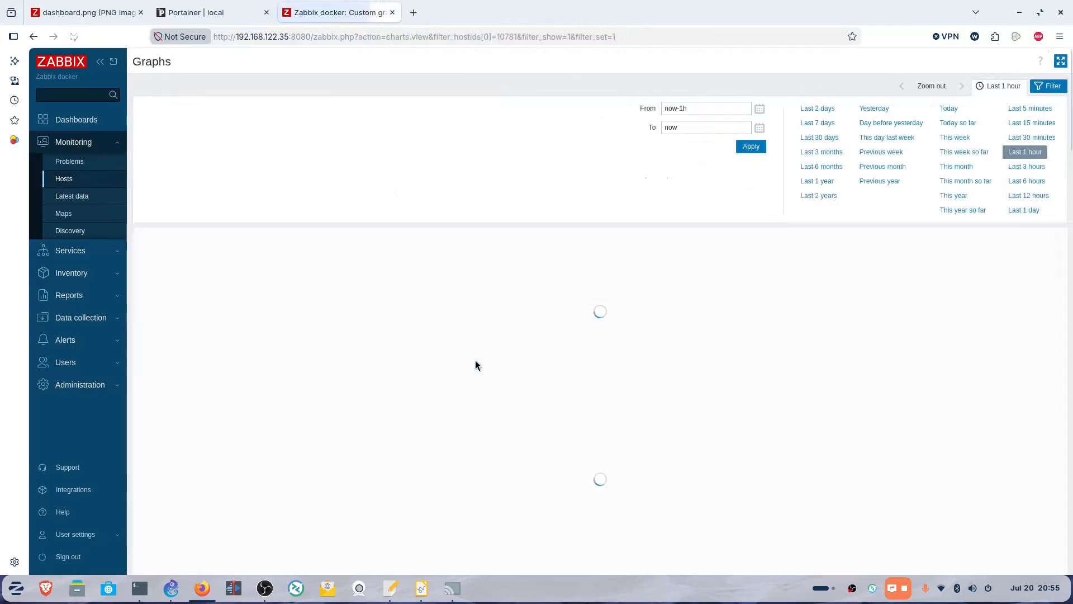
scroll(589, 370, "down", 10)
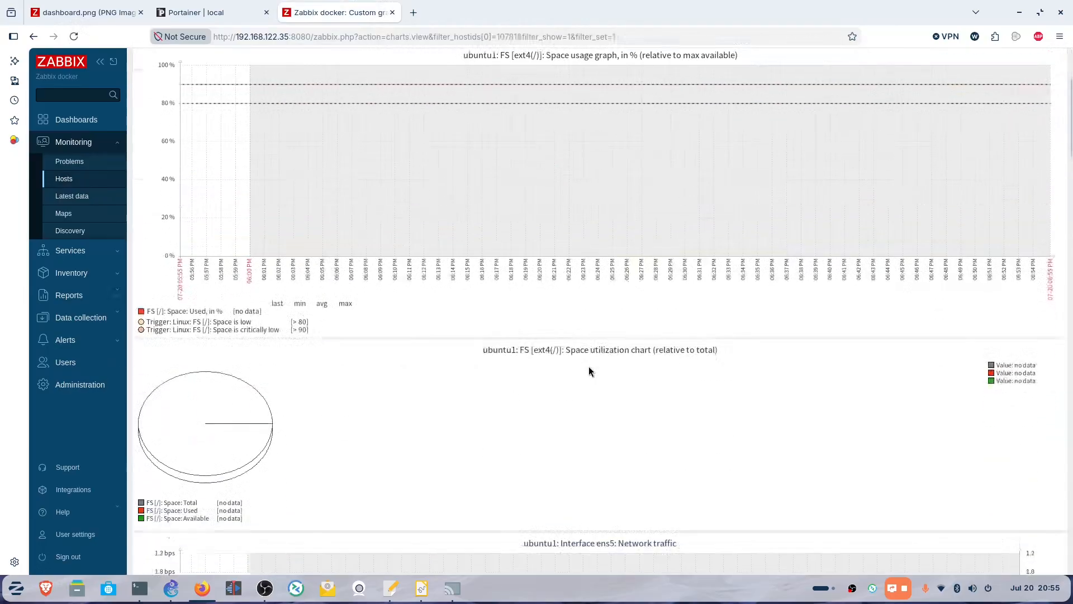
scroll(589, 369, "down", 15)
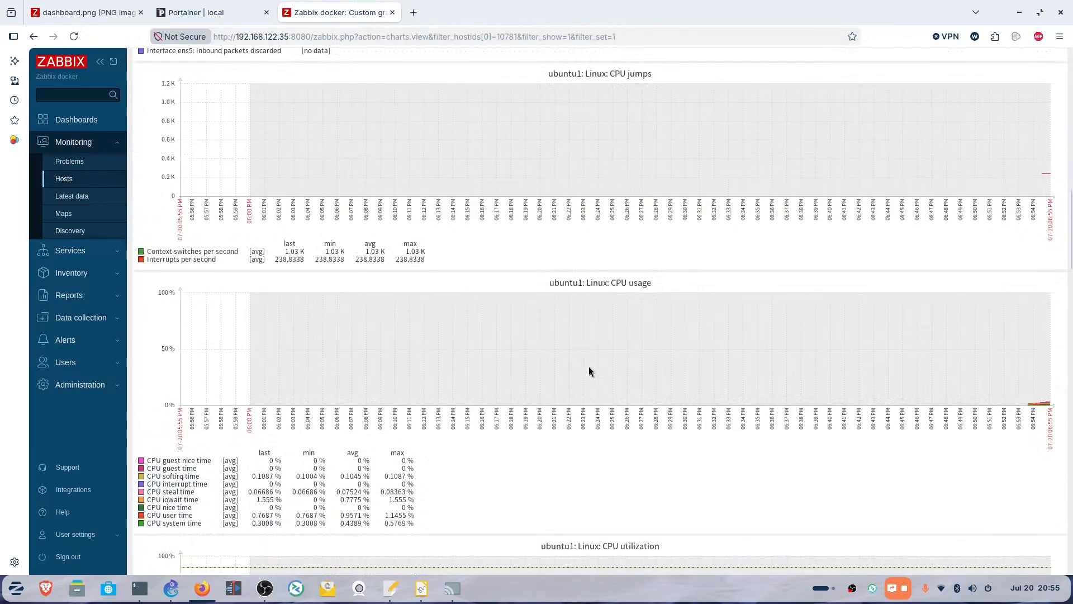
scroll(589, 370, "down", 11)
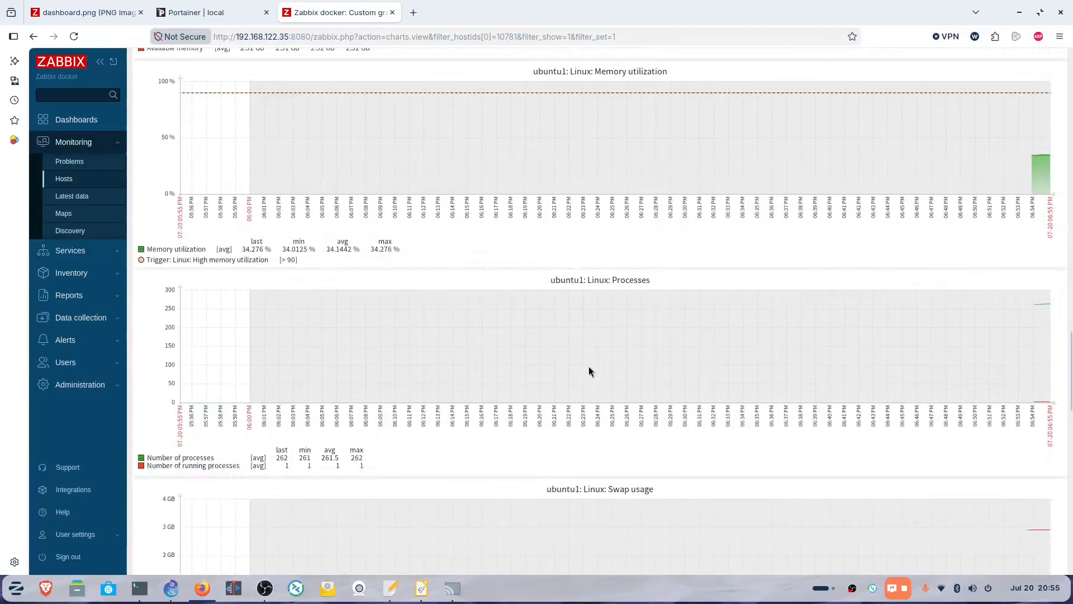
scroll(589, 371, "down", 13)
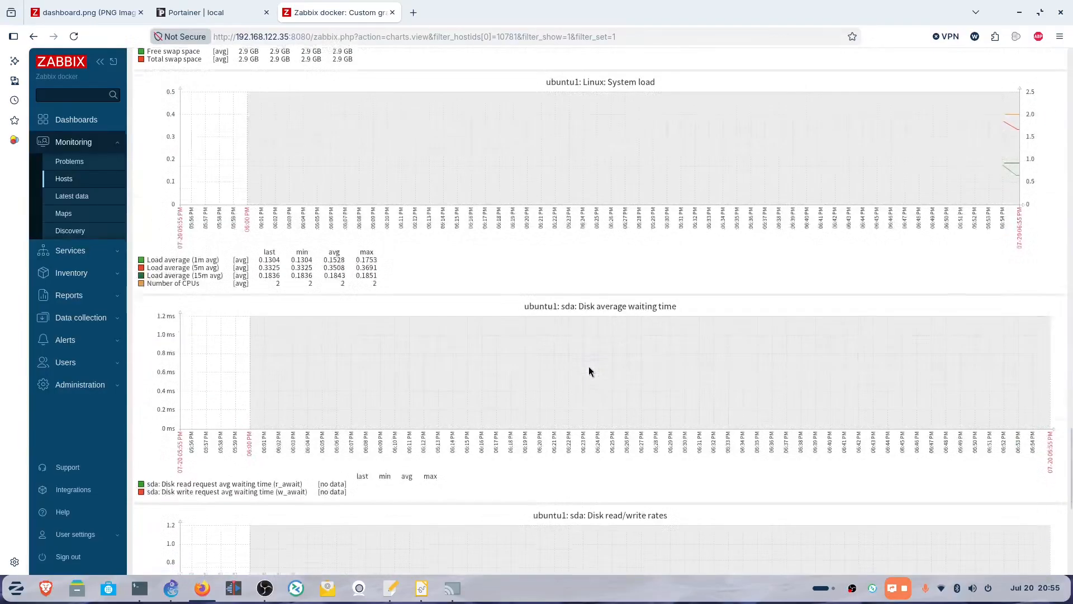
scroll(589, 366, "up", 5)
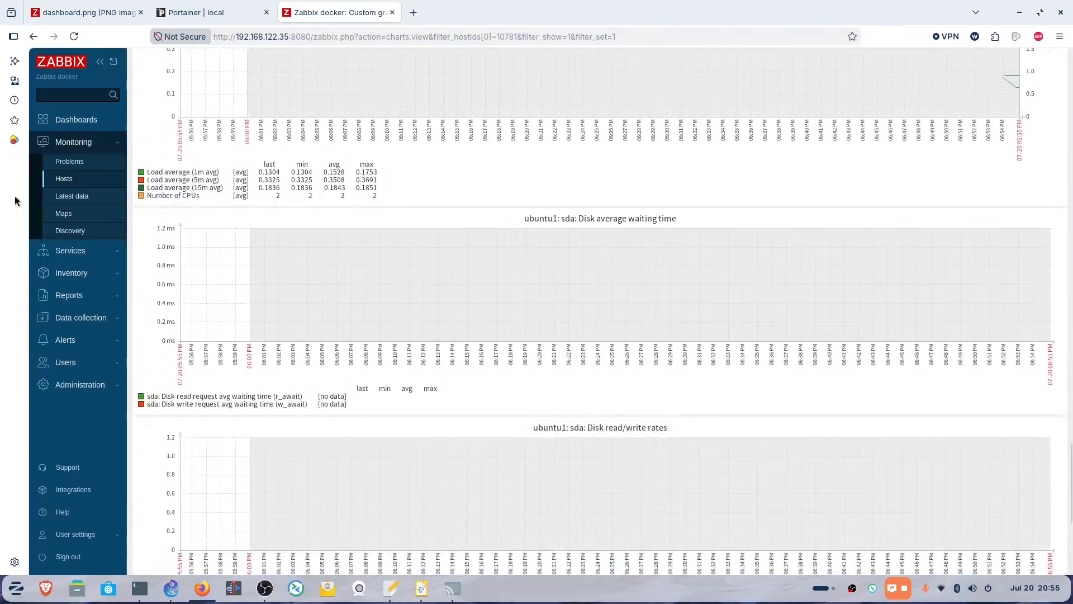
- Open the ubuntu1 host dashboards from the monitored hosts overview and examine the Filesystems and Network interfaces dashboards
left_click(76, 184)
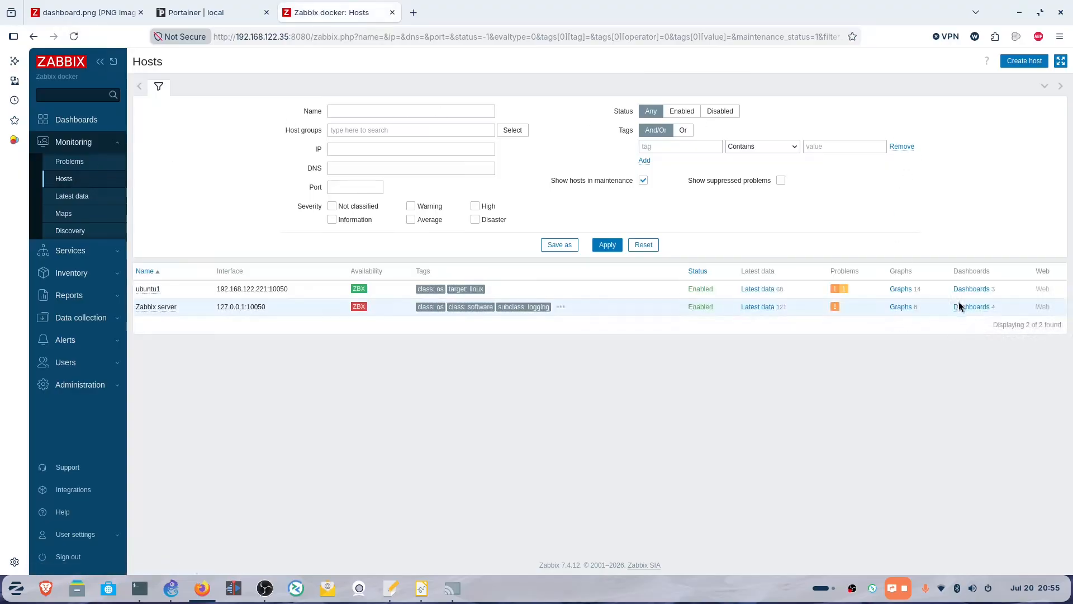
left_click(982, 292)
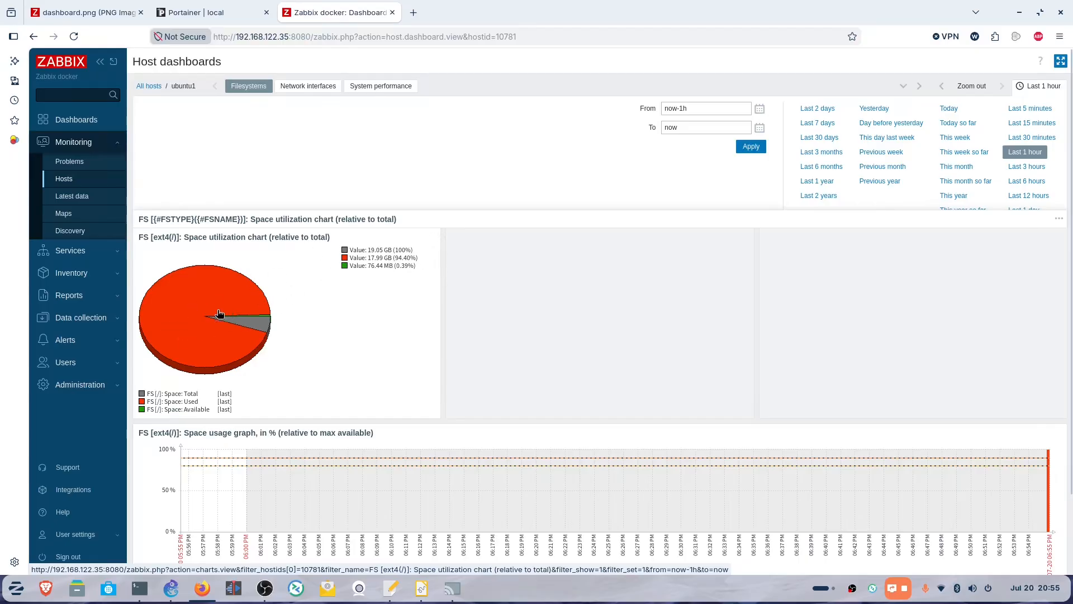
scroll(370, 322, "down", 3)
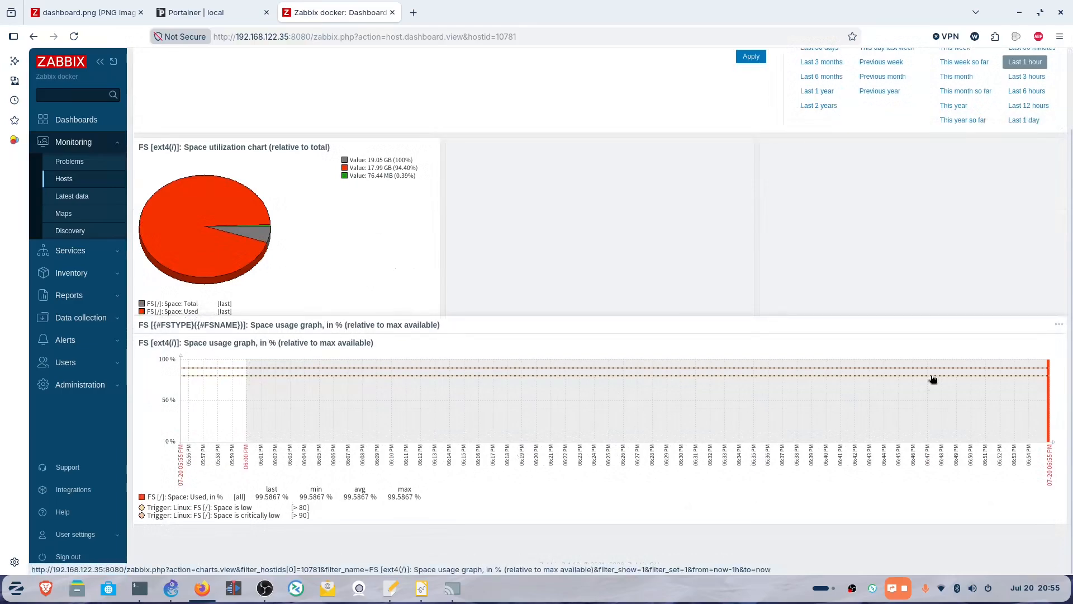
scroll(373, 426, "up", 3)
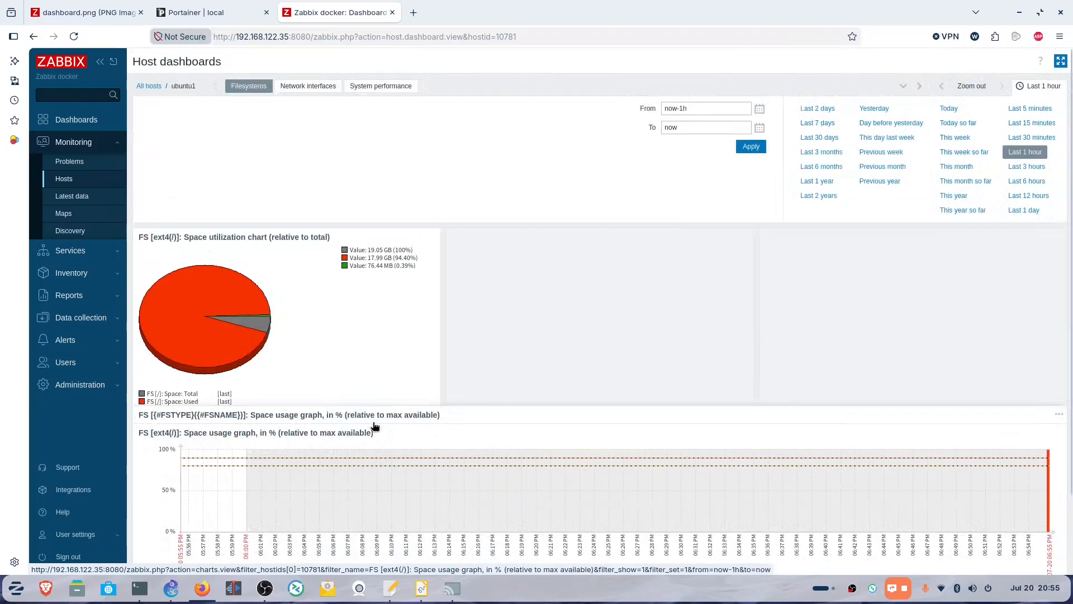
left_click(307, 89)
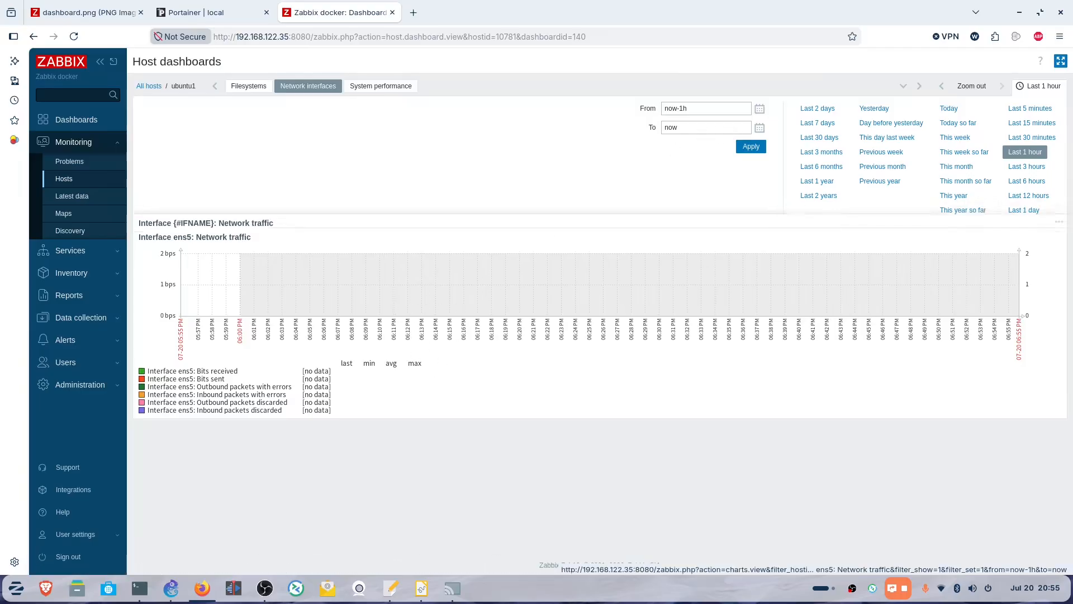
- Switch to the ubuntu1 virtual machine and open YouTube in its Firefox browser through a web search for "youtube"
mouse_move(456, 594)
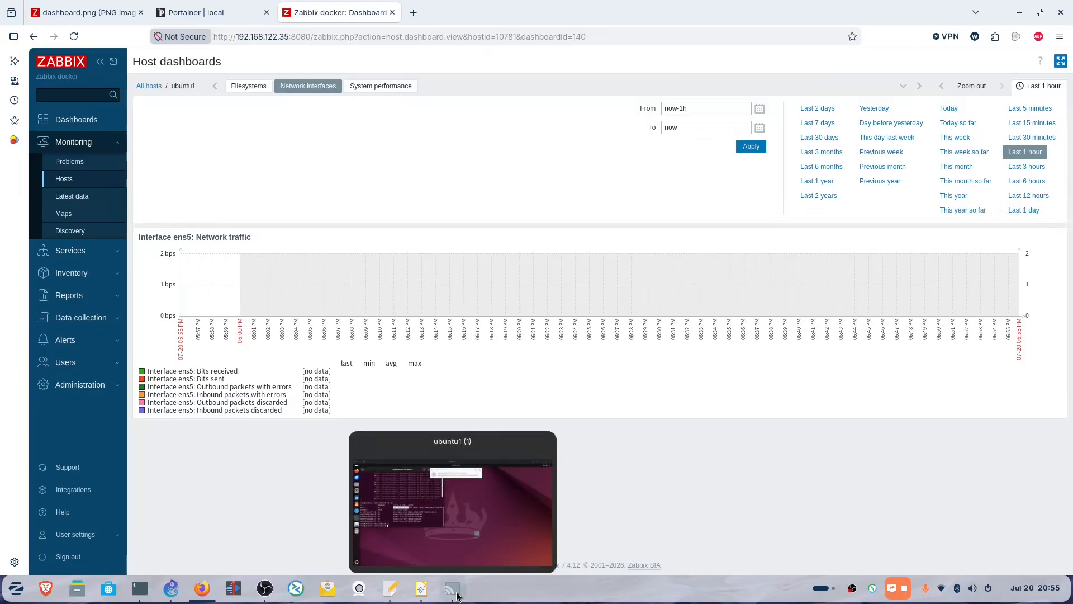
left_click(454, 510)
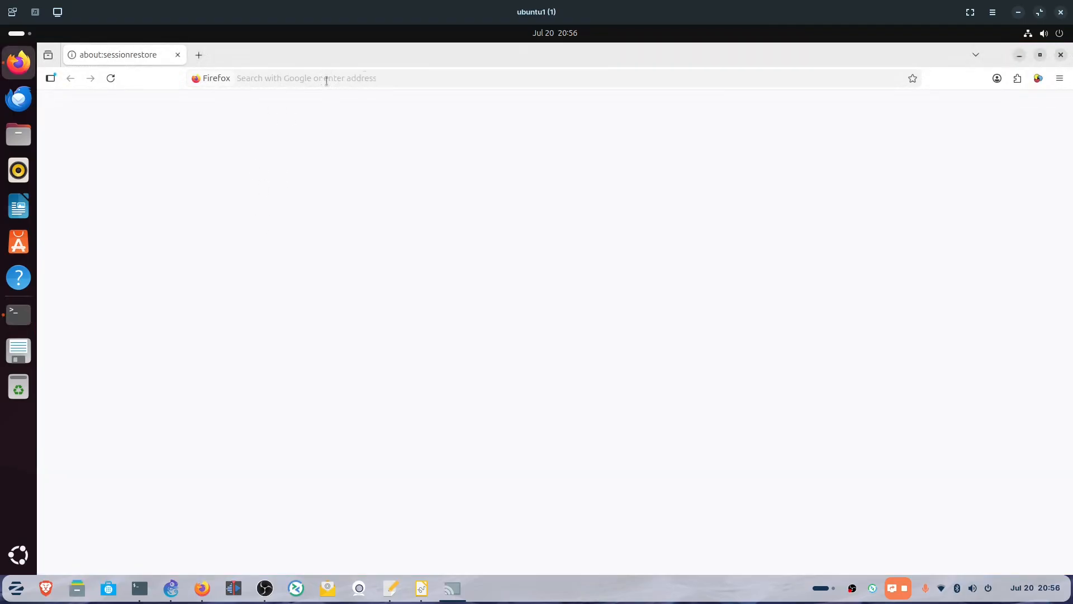
left_click(364, 78)
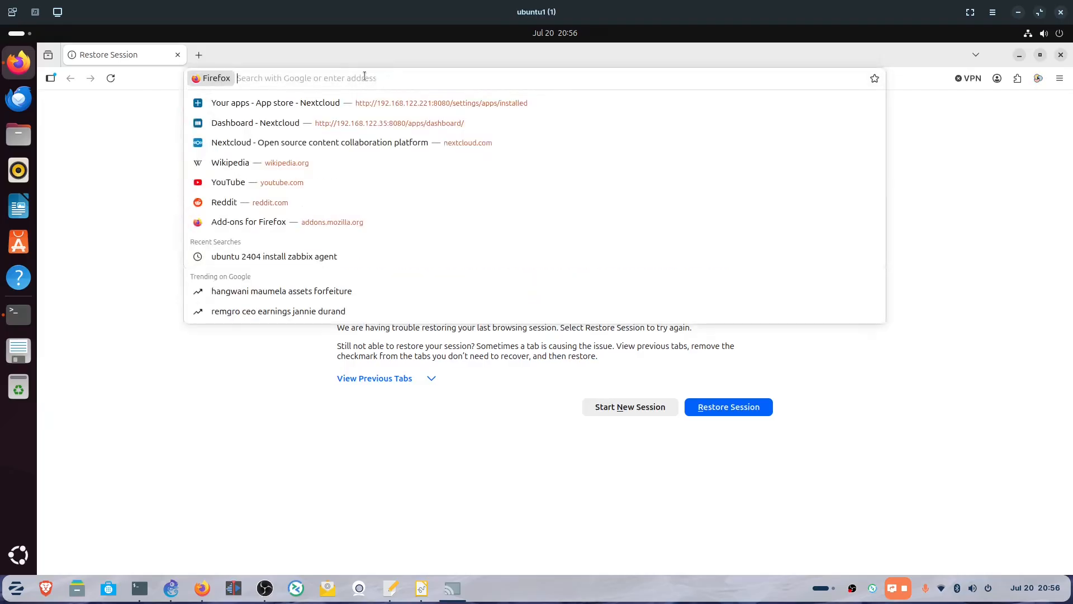
type("youtube")
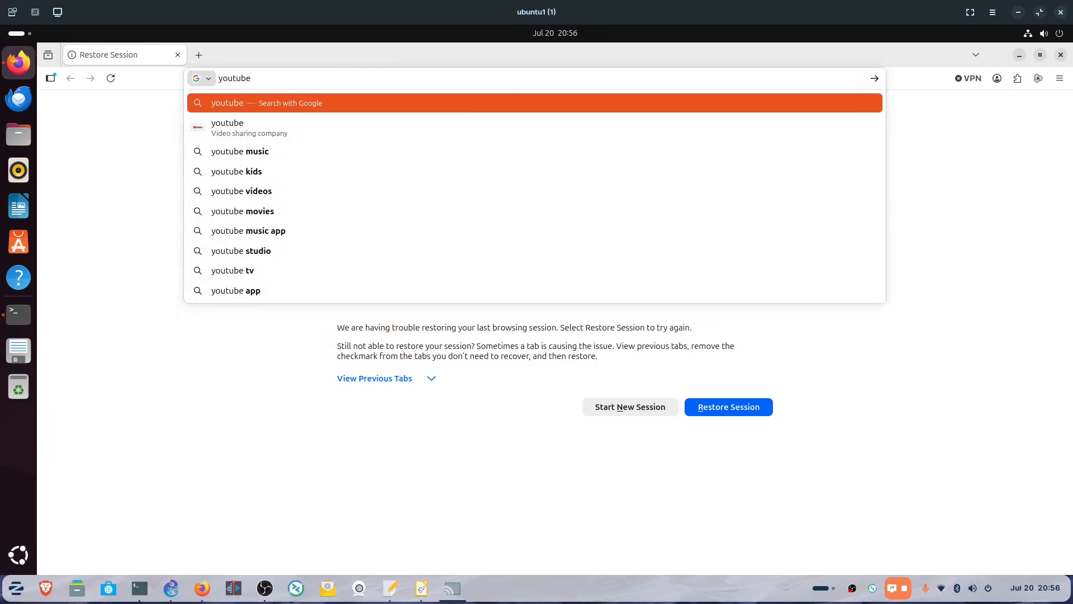
key("Return")
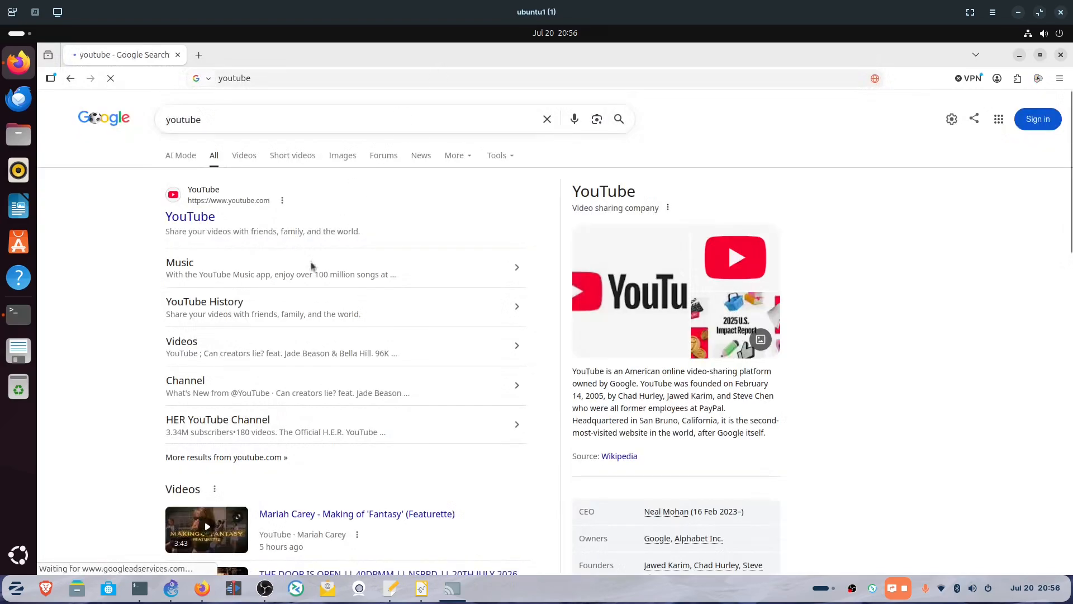
left_click(213, 218)
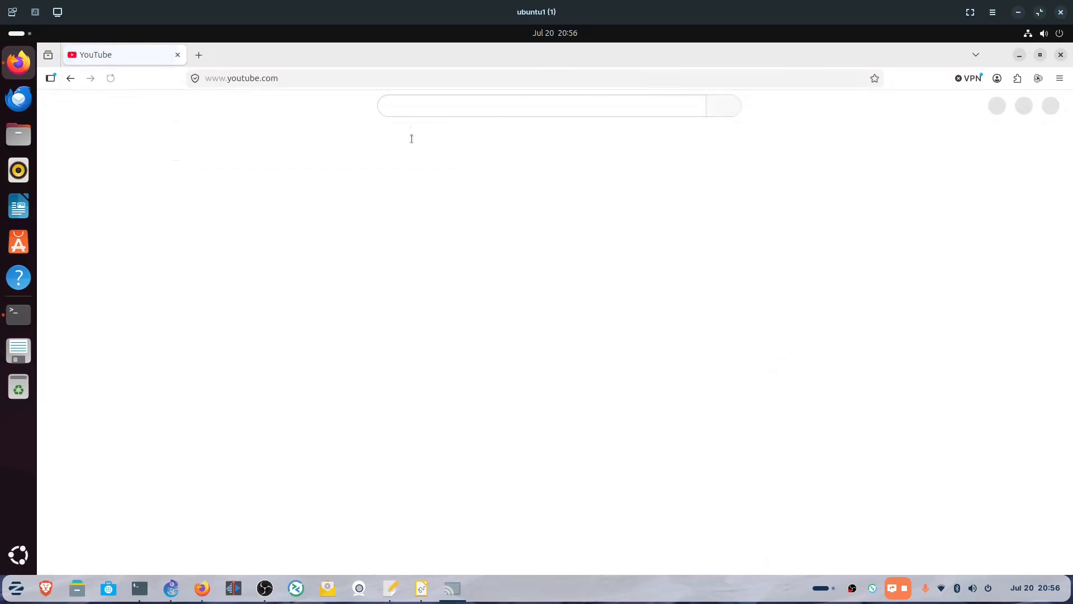
- Search YouTube for "world cup" and play the live video of Spain's World Cup parade in Madrid, skipping the advertisement
left_click(501, 110)
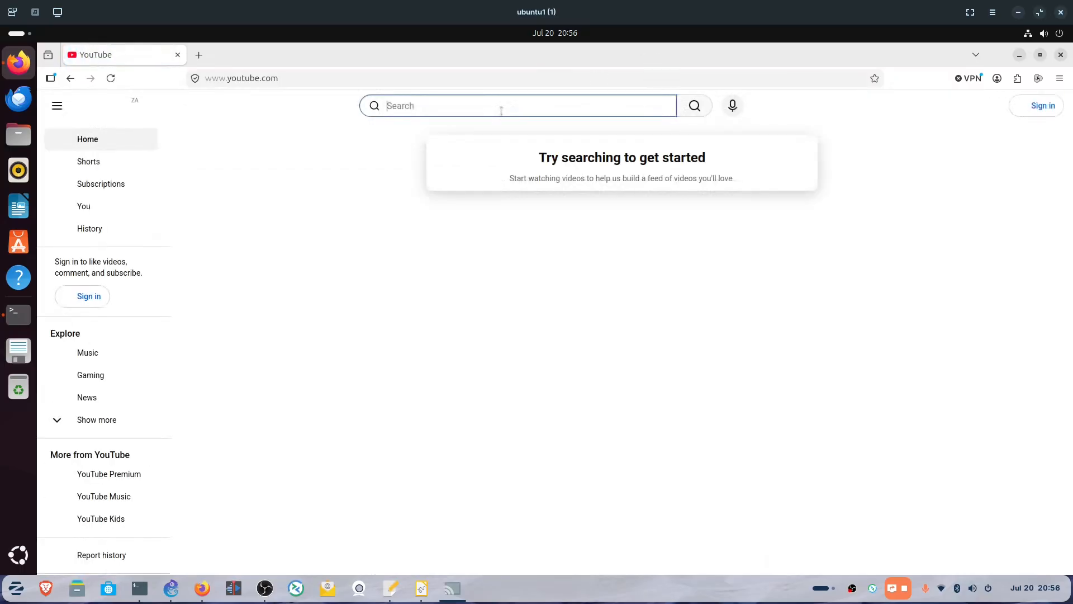
type("world")
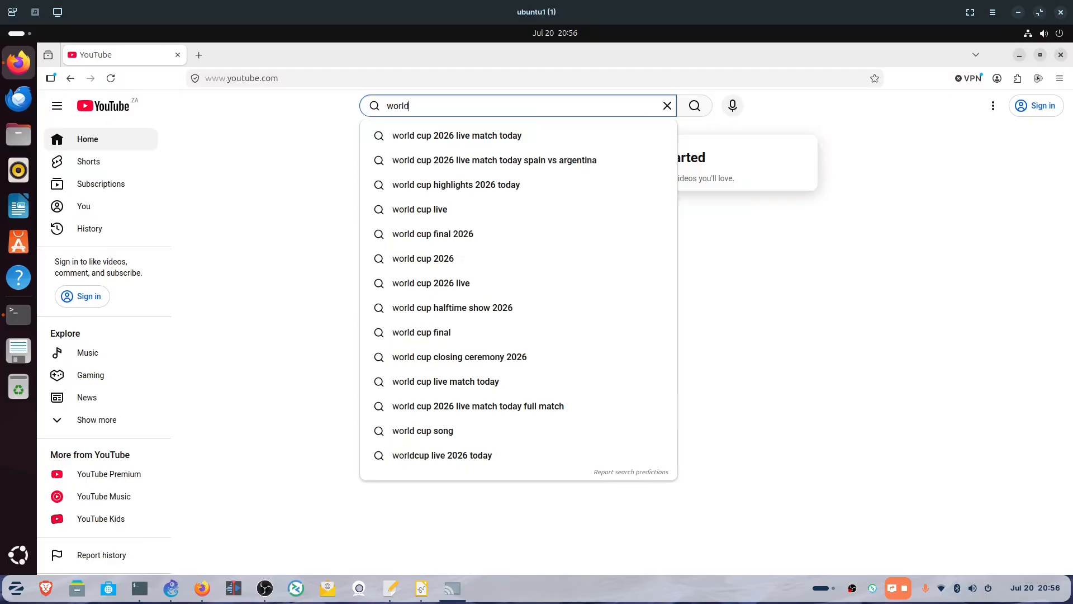
type(" cup")
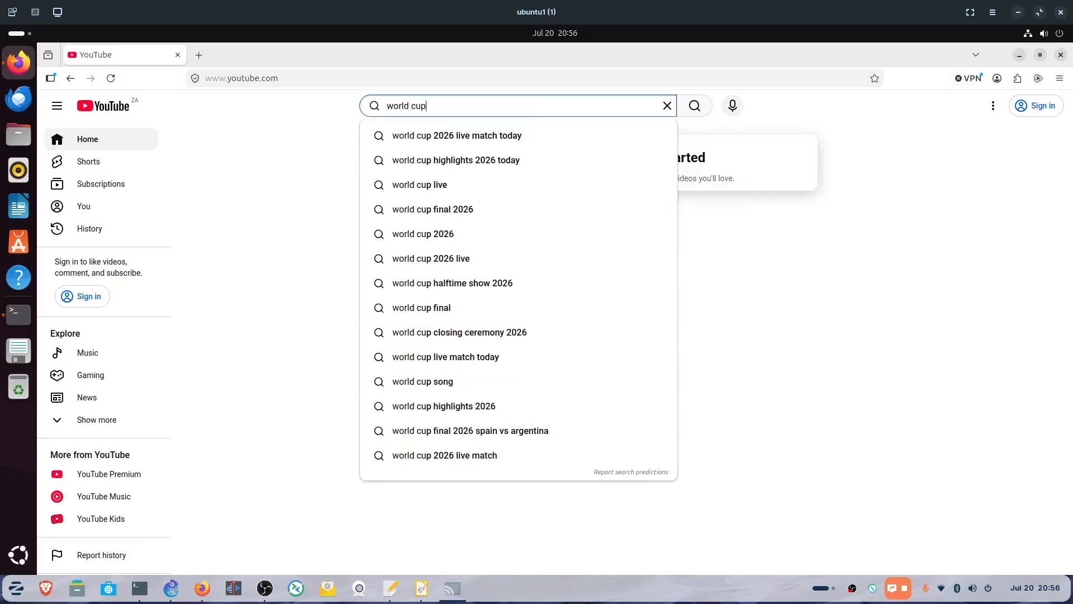
key("Return")
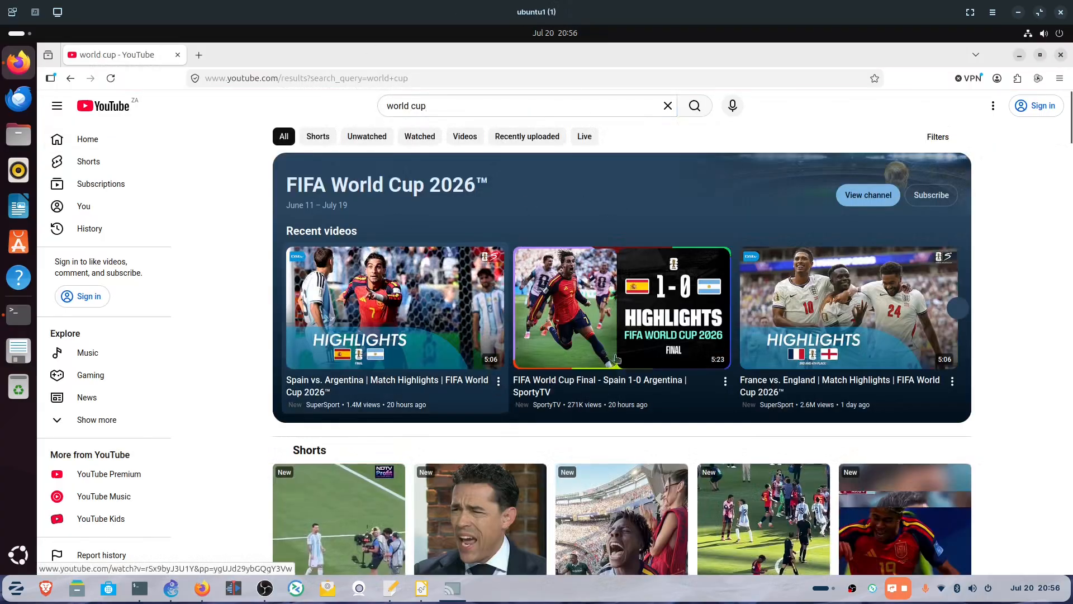
scroll(601, 475, "down", 6)
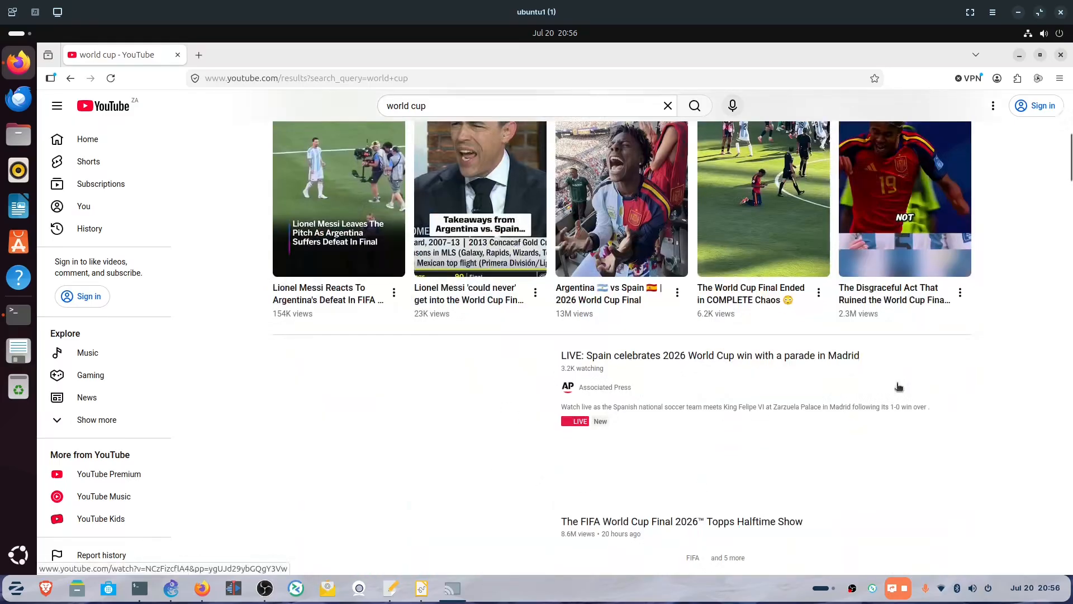
left_click(542, 446)
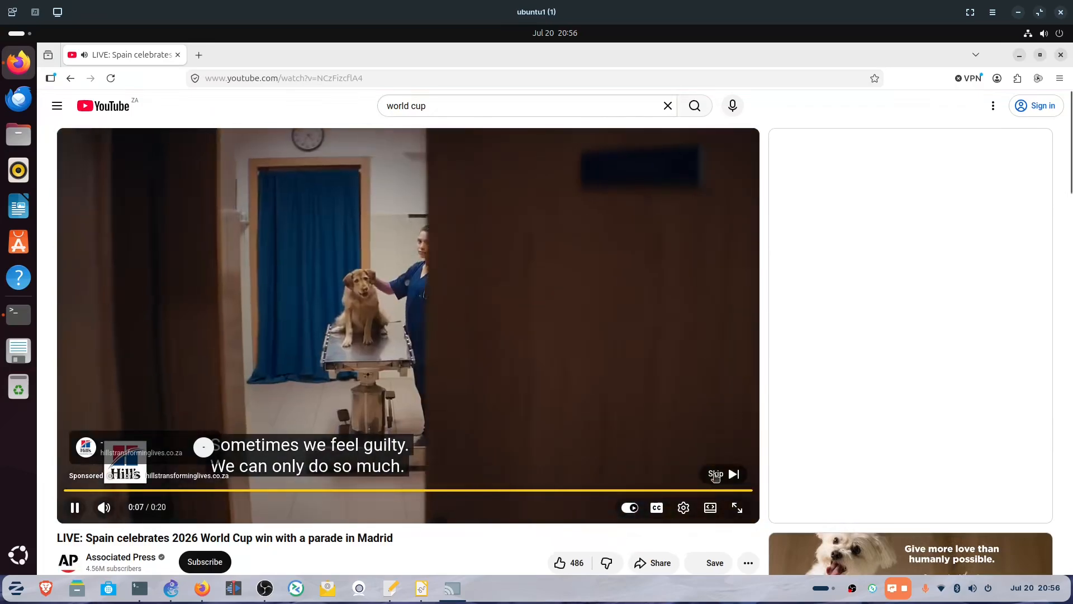
left_click(715, 473)
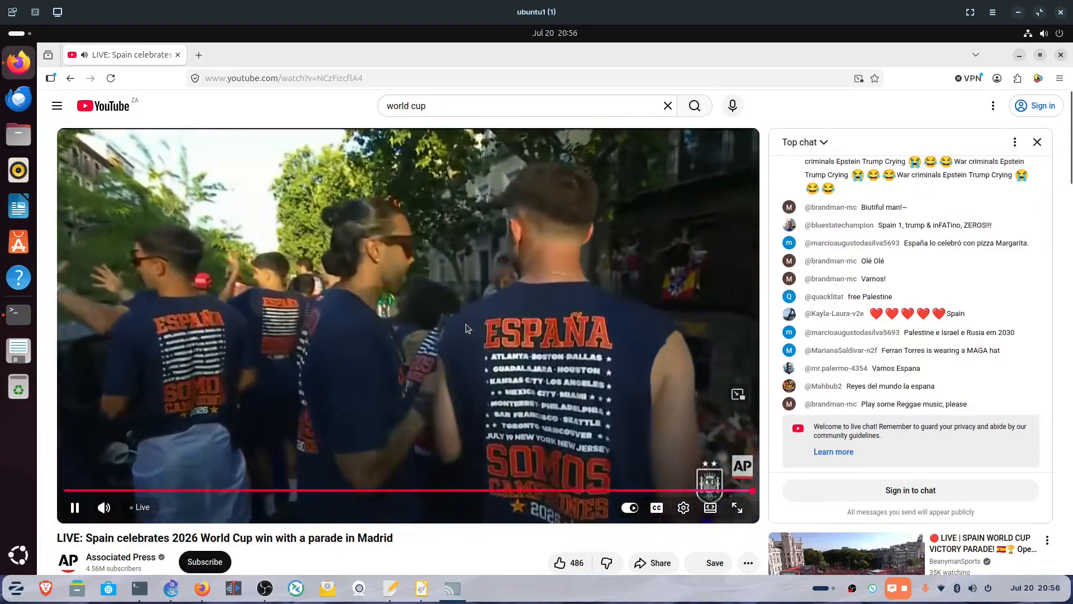
- Pause the live video, close Firefox on ubuntu1, and return to the Zabbix Network interfaces dashboard
left_click(468, 326)
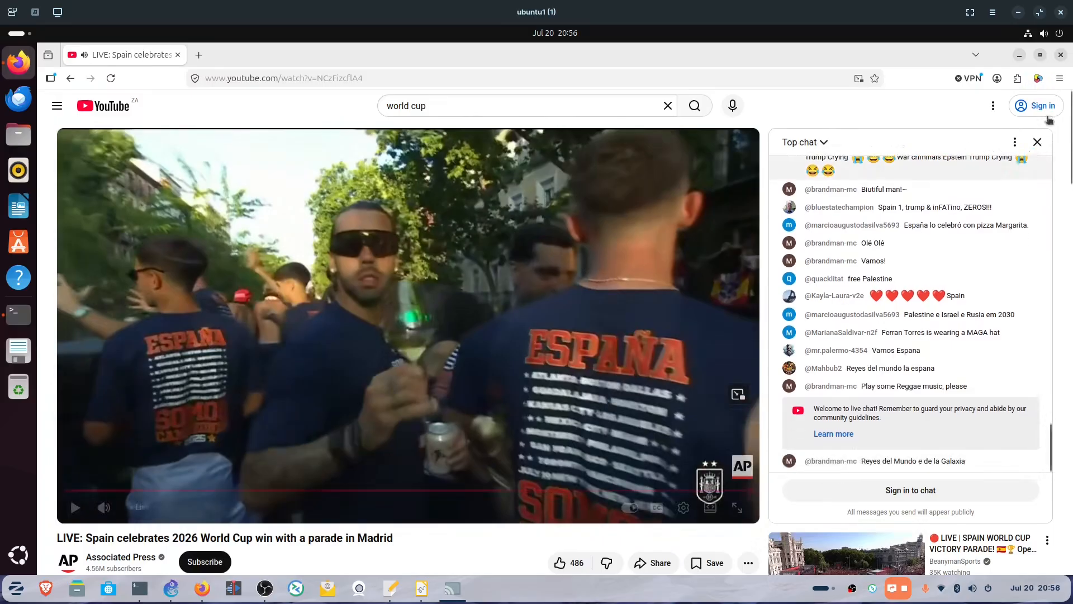
left_click(1061, 55)
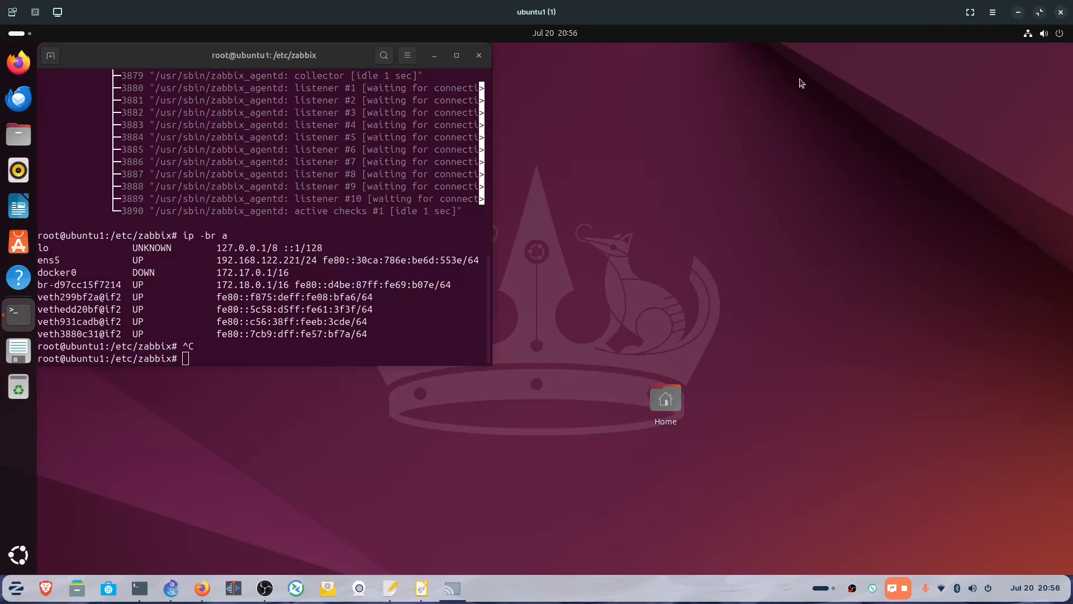
left_click(1017, 14)
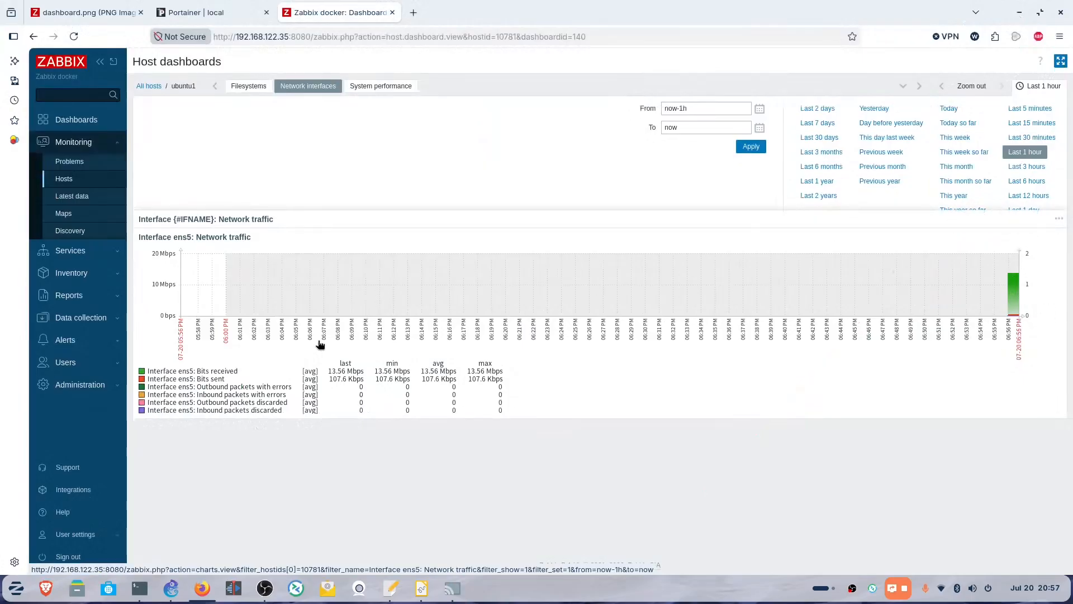
- Reopen the ubuntu1 graphs from the hosts overview and examine the disk space, network traffic, CPU, memory and disk charts for the generated load
left_click(67, 186)
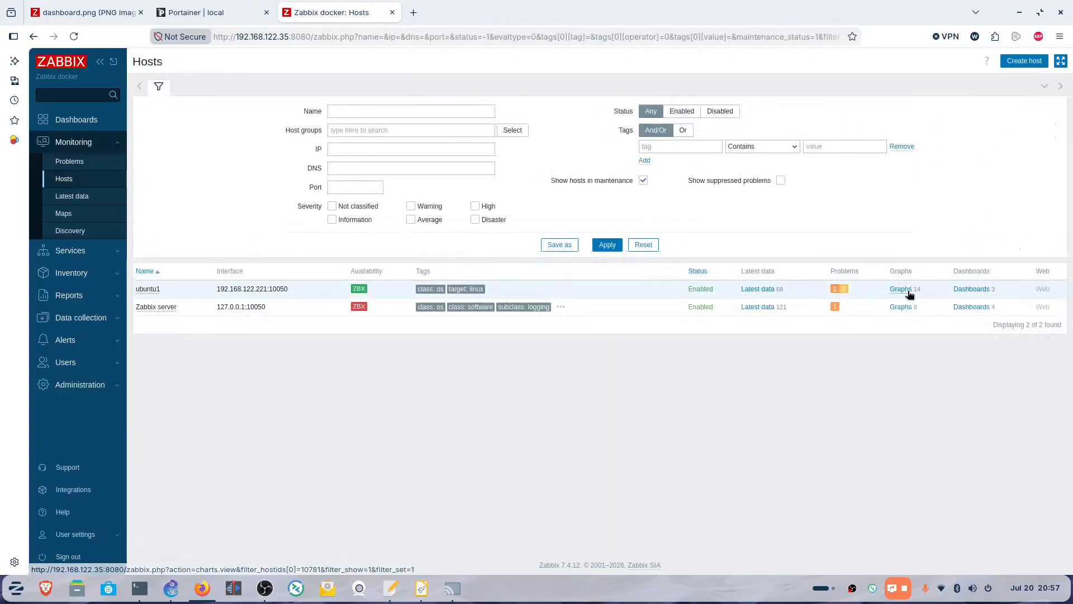
left_click(913, 287)
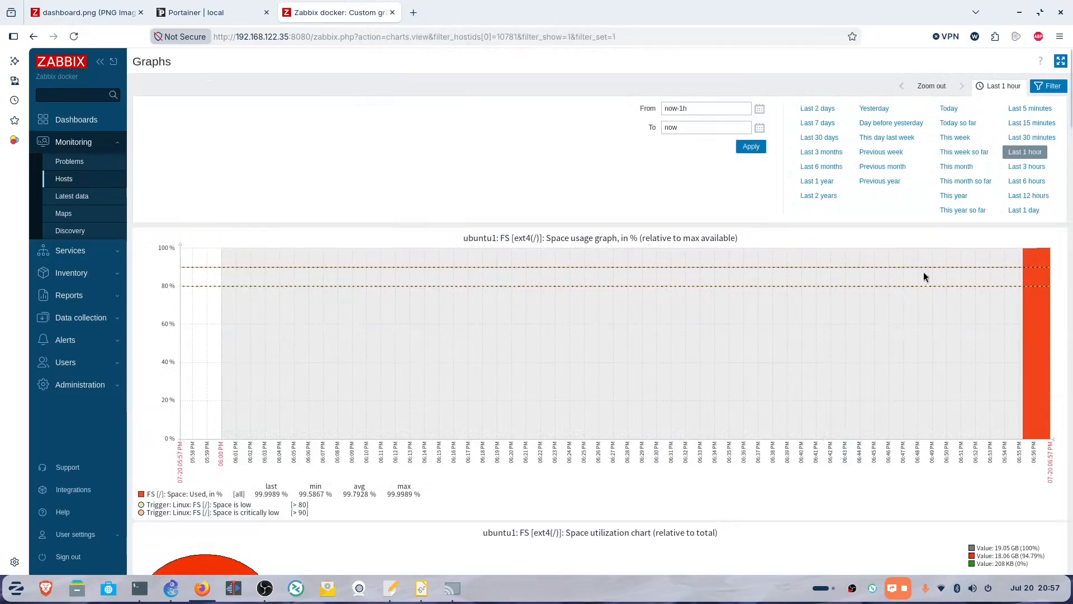
scroll(914, 354, "down", 3)
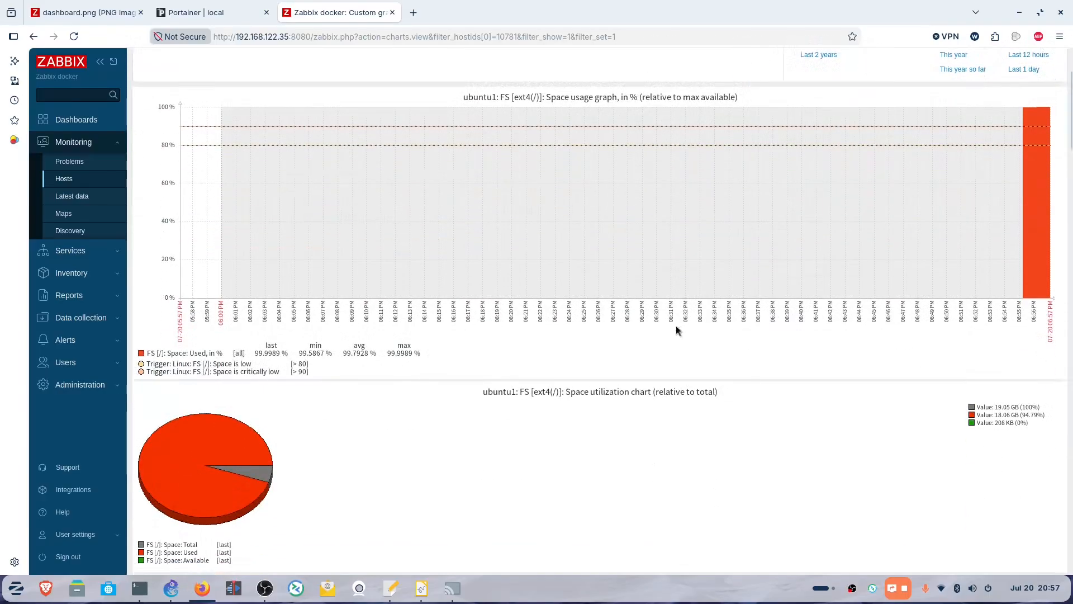
scroll(739, 307, "down", 6)
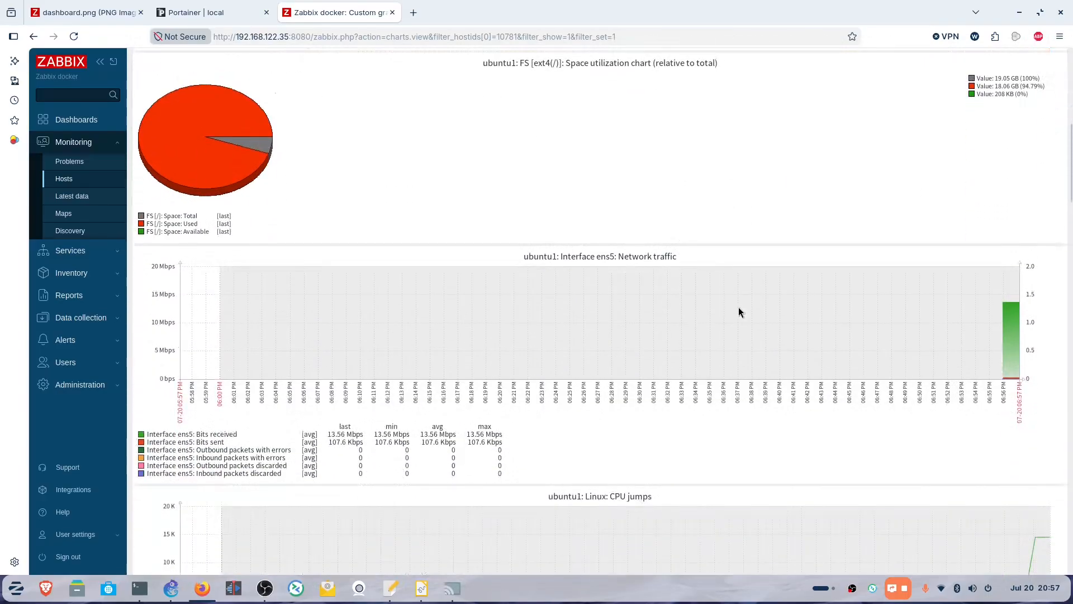
scroll(725, 324, "down", 1)
scroll(726, 324, "down", 4)
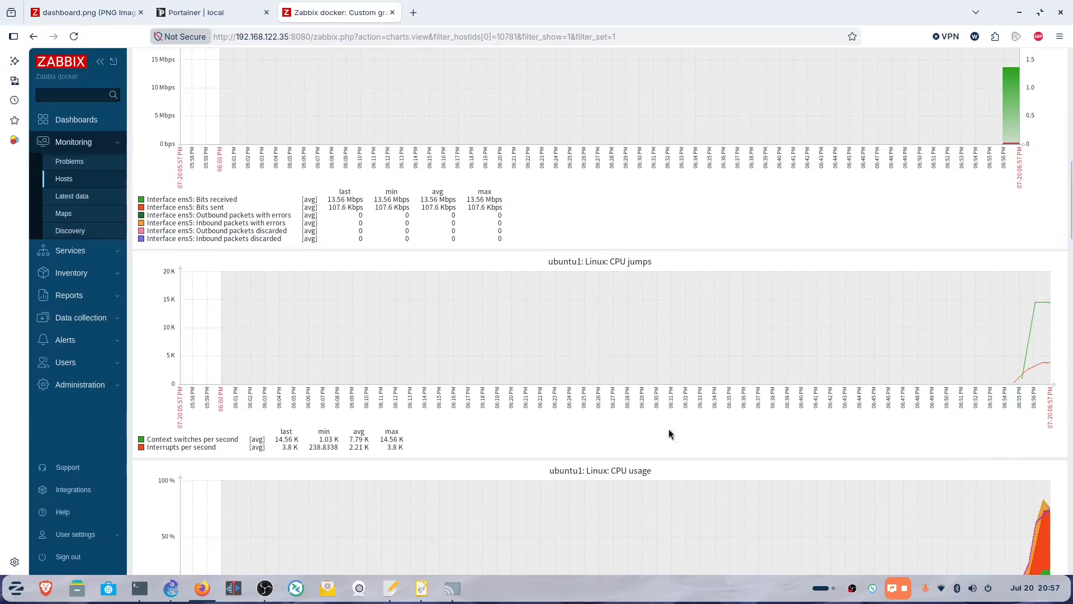
scroll(769, 387, "down", 10)
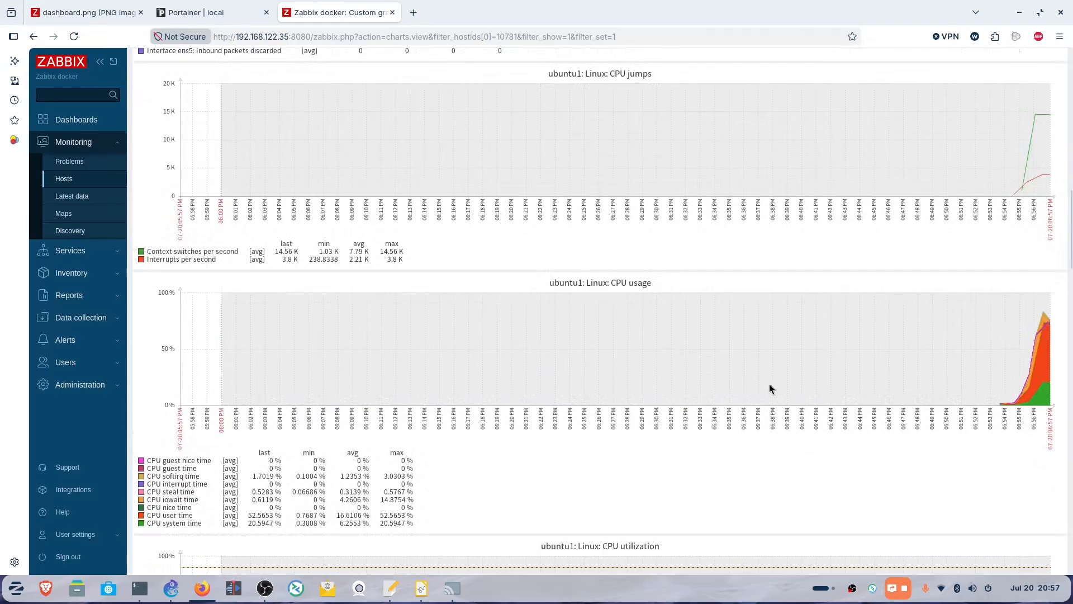
scroll(769, 388, "down", 8)
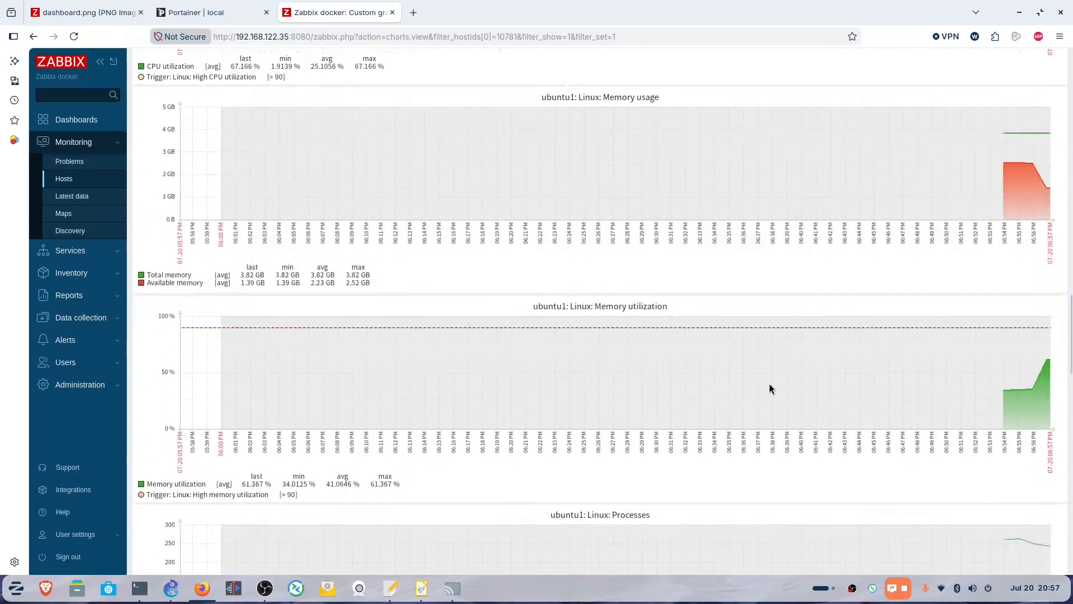
scroll(769, 387, "down", 15)
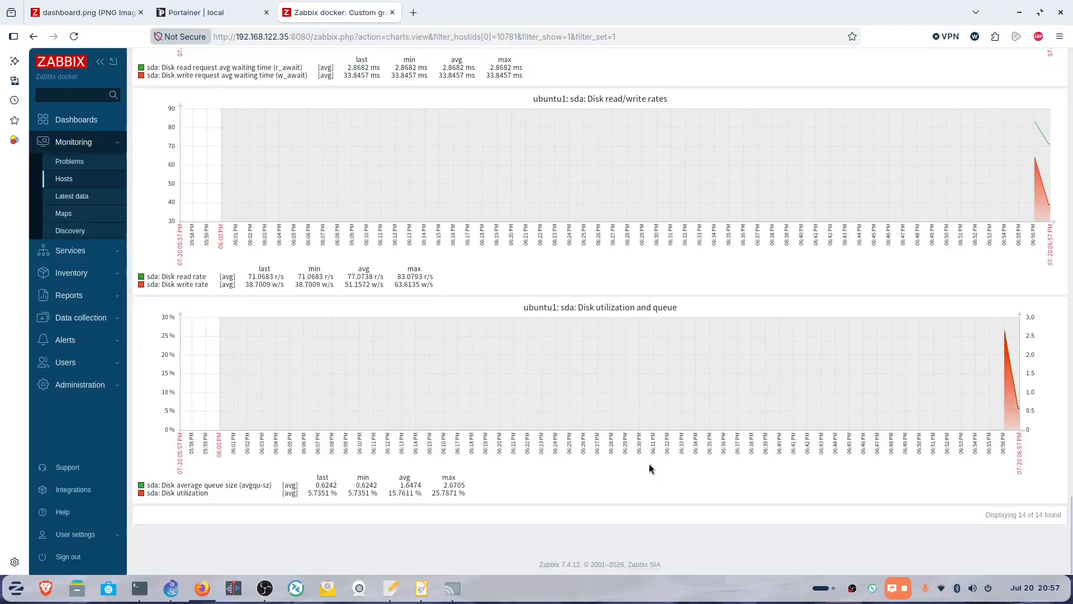
scroll(649, 457, "up", 15)
scroll(650, 458, "up", 15)
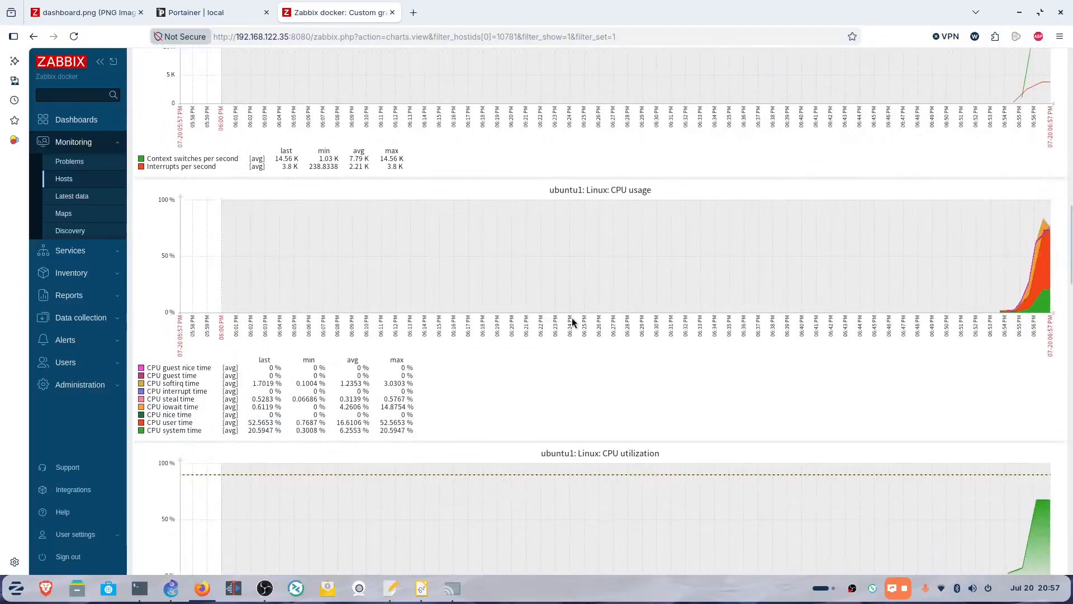
scroll(573, 317, "up", 12)
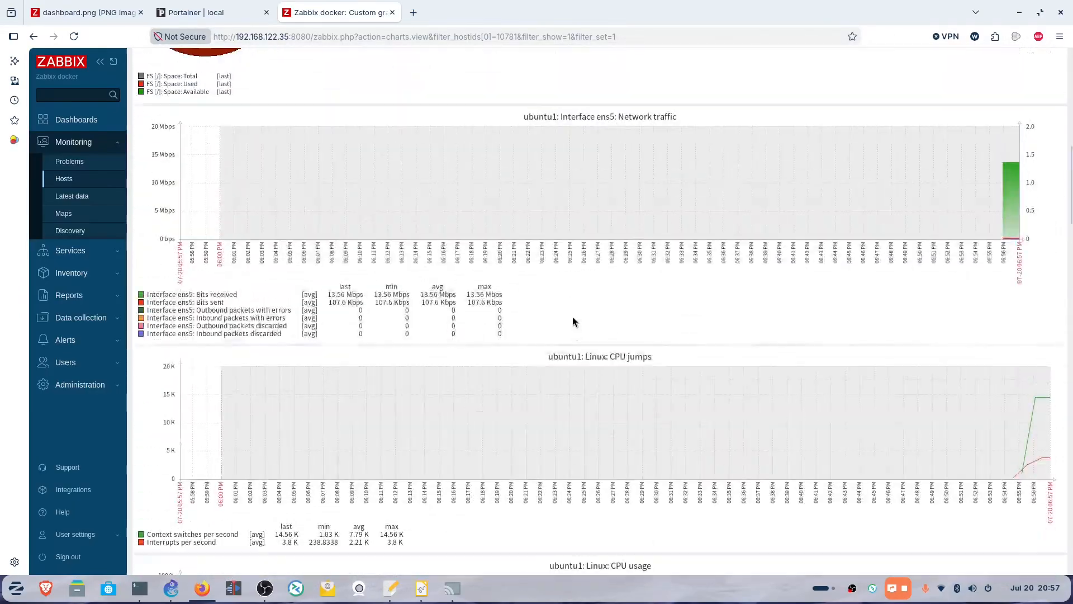
scroll(569, 496, "up", 1)
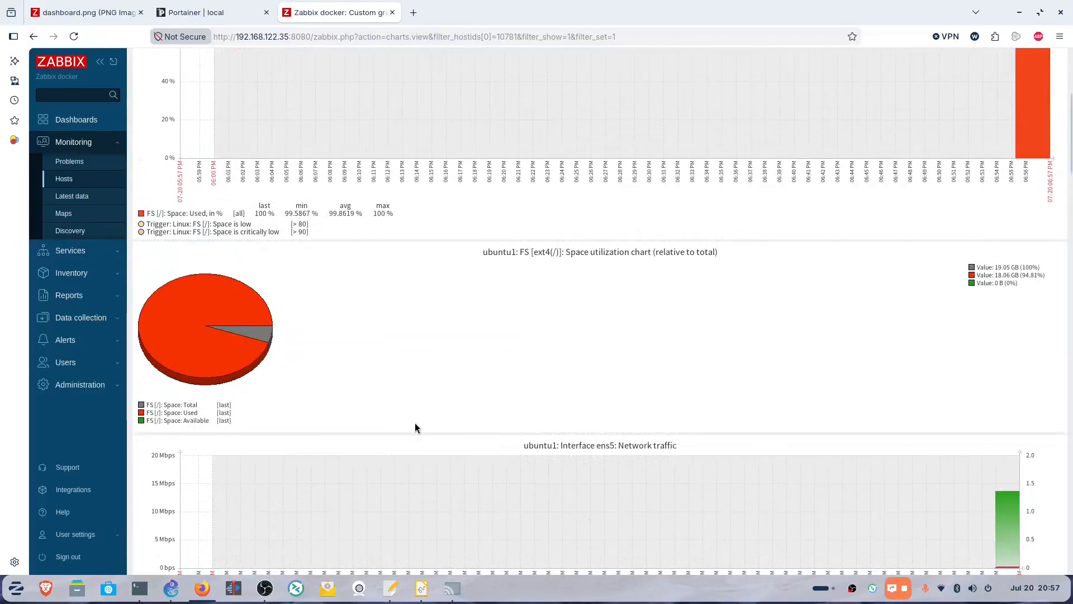